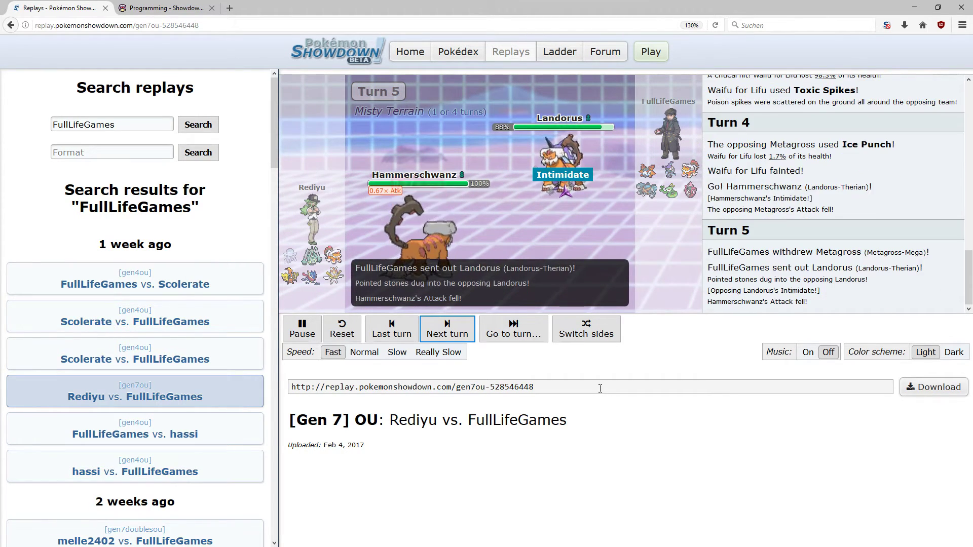
# From the Showdown Replay Scouter forum thread, go to the program's v1.0 GitHub release and download Showdown.Replay.Scouter.exe
pyautogui.click(162, 8)
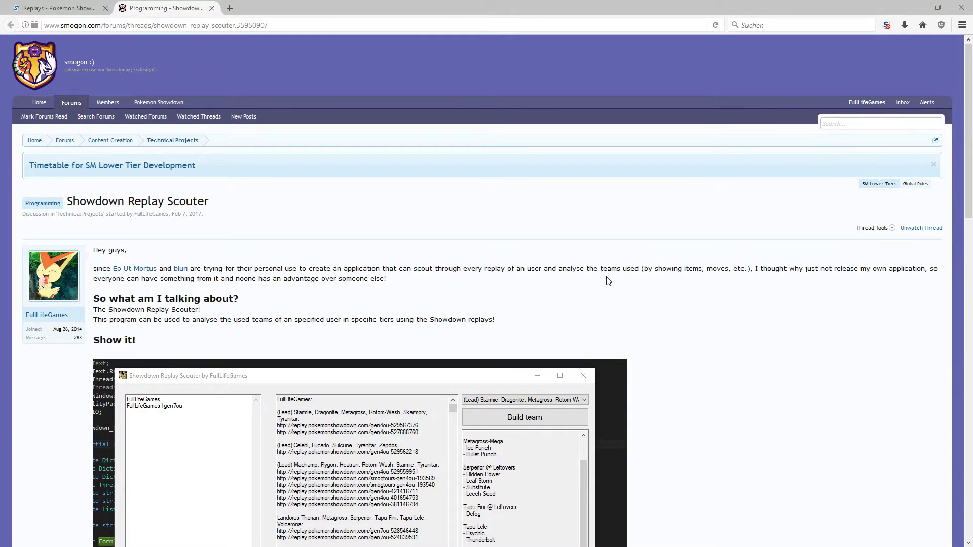
pyautogui.scroll(-20, 608, 280)
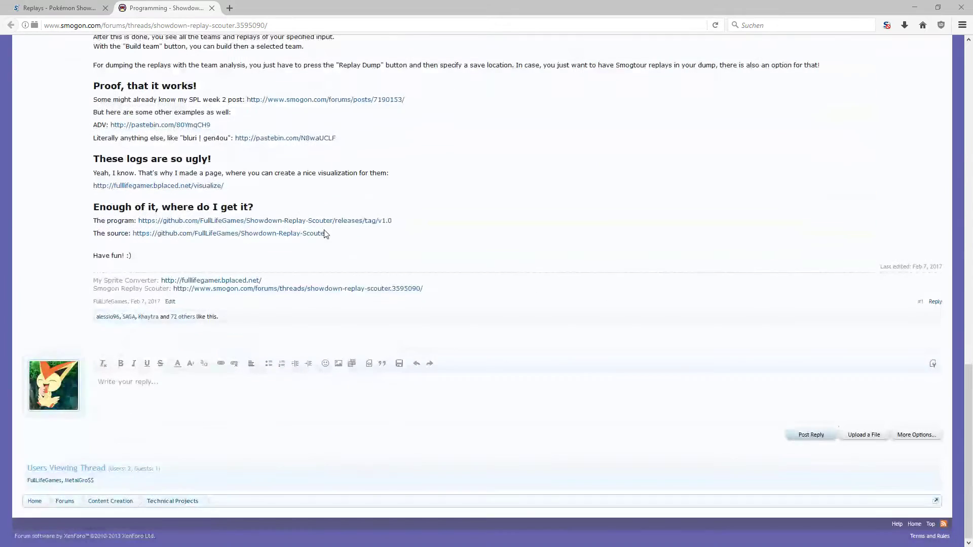
pyautogui.click(306, 222)
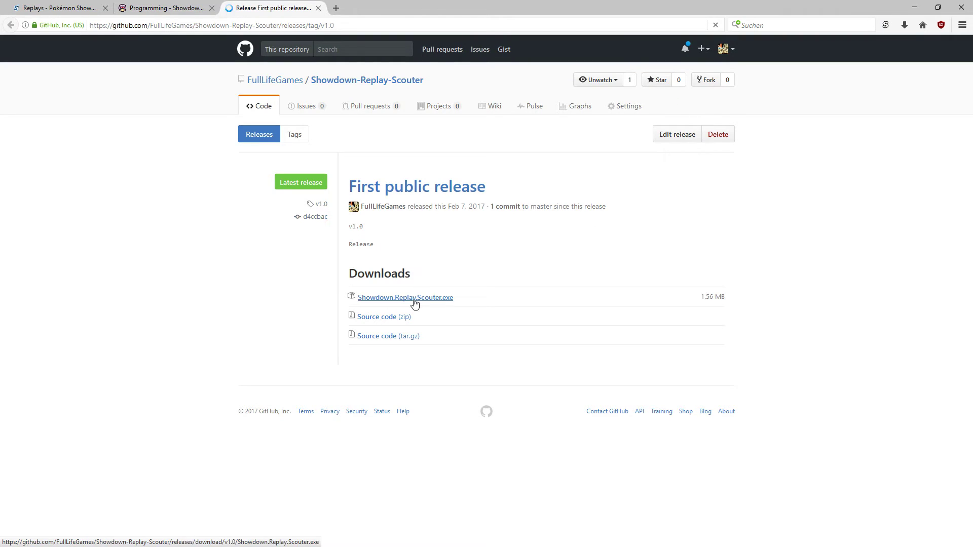
pyautogui.click(414, 302)
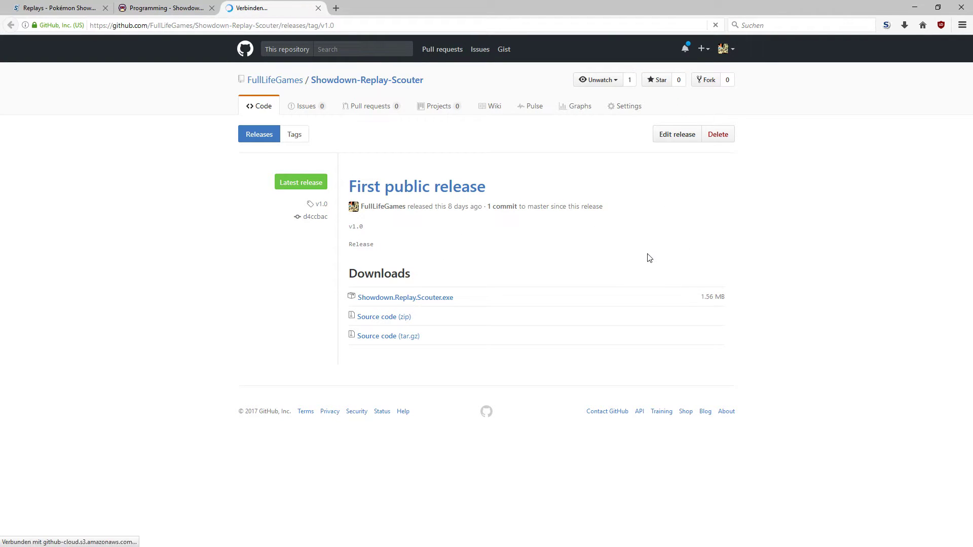
pyautogui.click(635, 248)
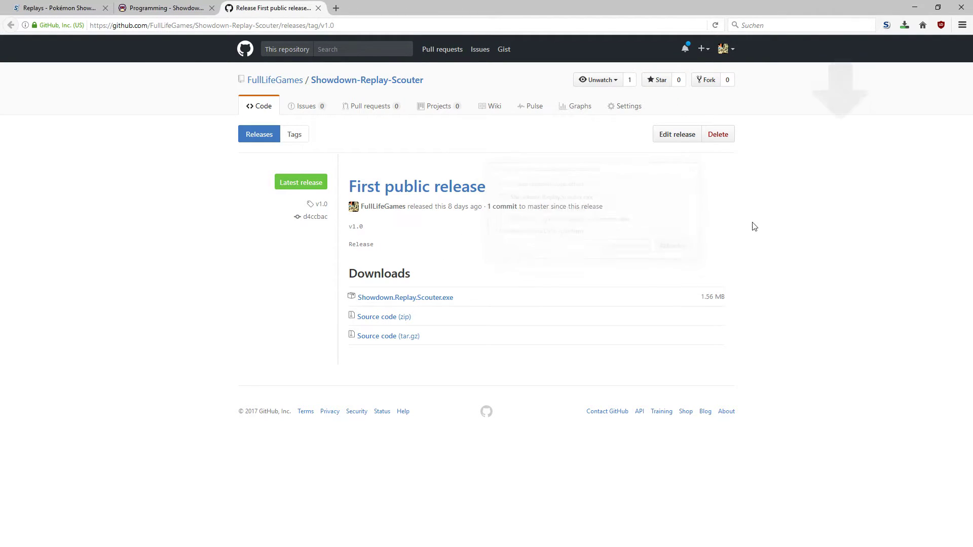
# Launch the downloaded Showdown.Replay.Scouter.exe and allow it to run despite its unknown publisher
pyautogui.click(904, 25)
pyautogui.click(786, 45)
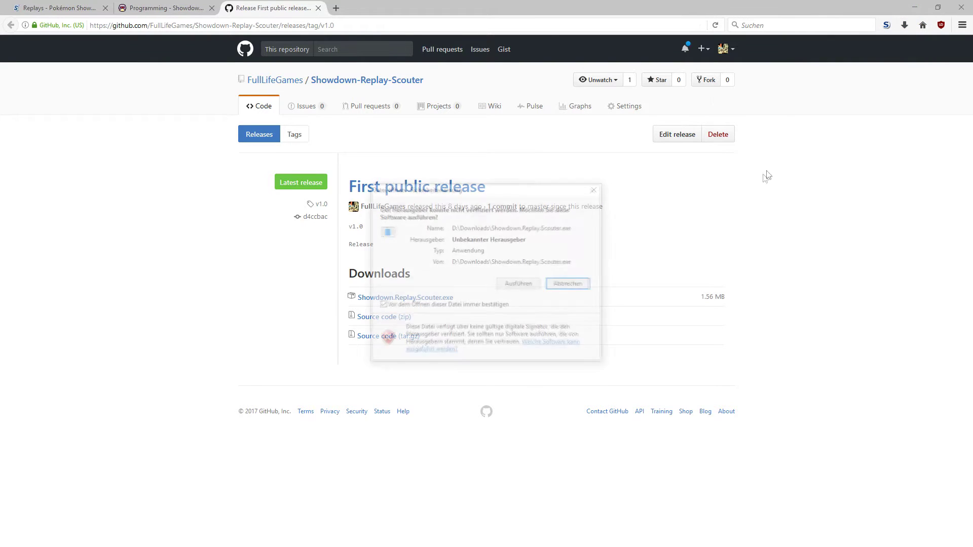
pyautogui.click(504, 284)
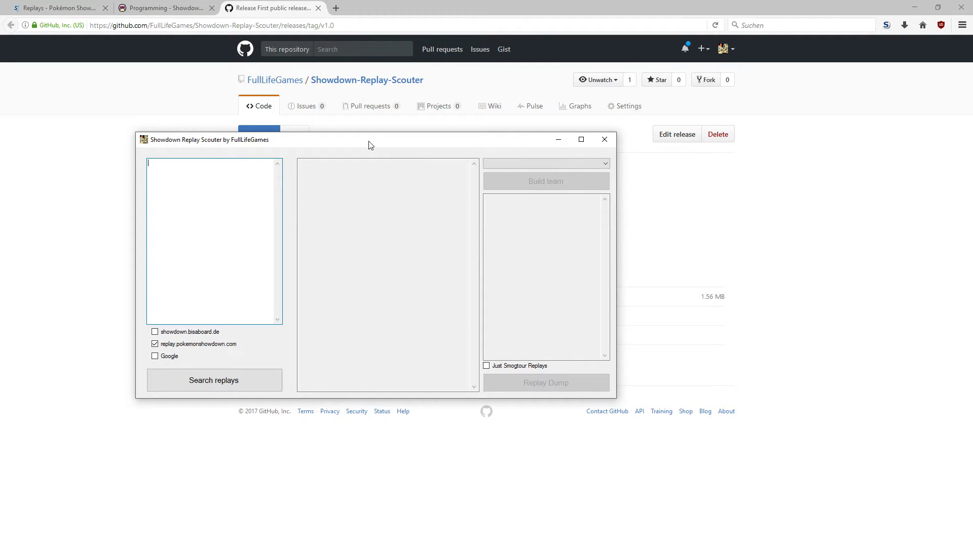
# Search replay.pokemonshowdown.com for replays matching "FullLifeGames | gen7ou"
pyautogui.write('FullLifeGames')
pyautogui.write('gen7ou')
pyautogui.click(255, 379)
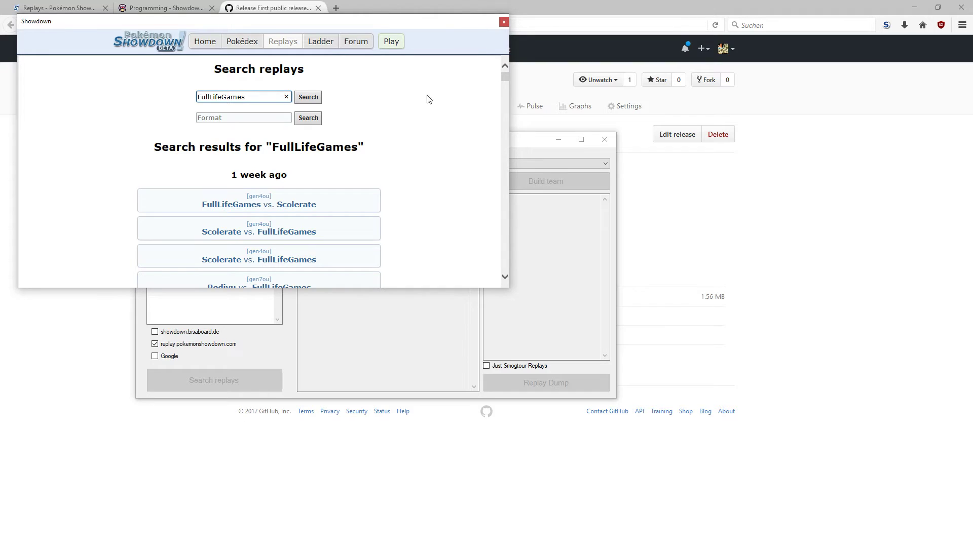
pyautogui.scroll(-10, 501, 75)
pyautogui.moveTo(527, 182); pyautogui.dragTo(524, 309)
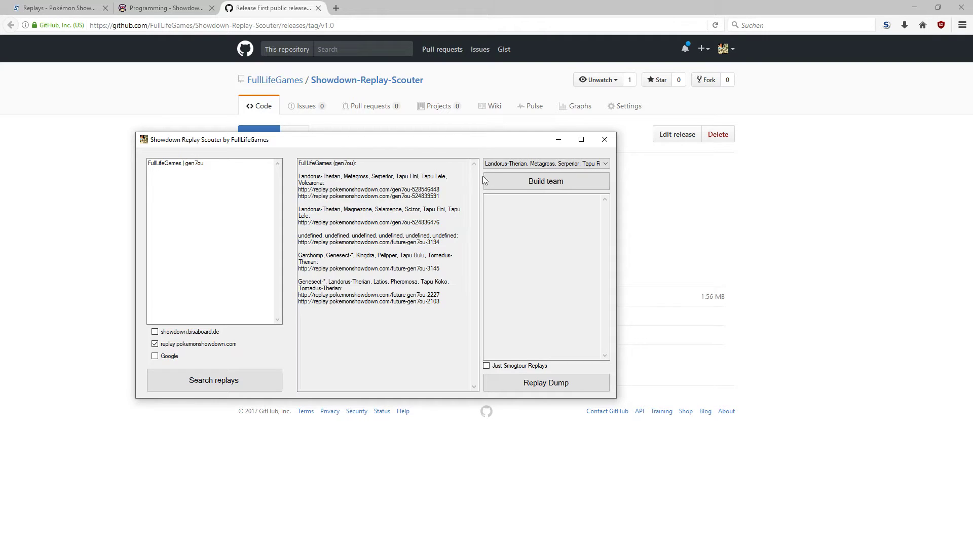
# Build the team with Landorus-Therian, Metagross, Serperior, Tapu Fini, Tapu Lele and Volcarona, and review its sets
pyautogui.click(504, 185)
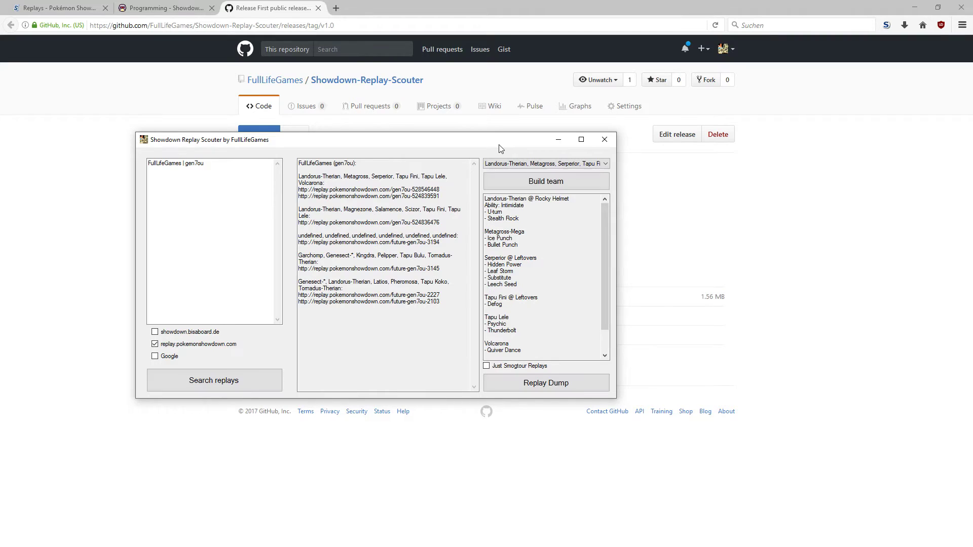
pyautogui.scroll(-2, 541, 231)
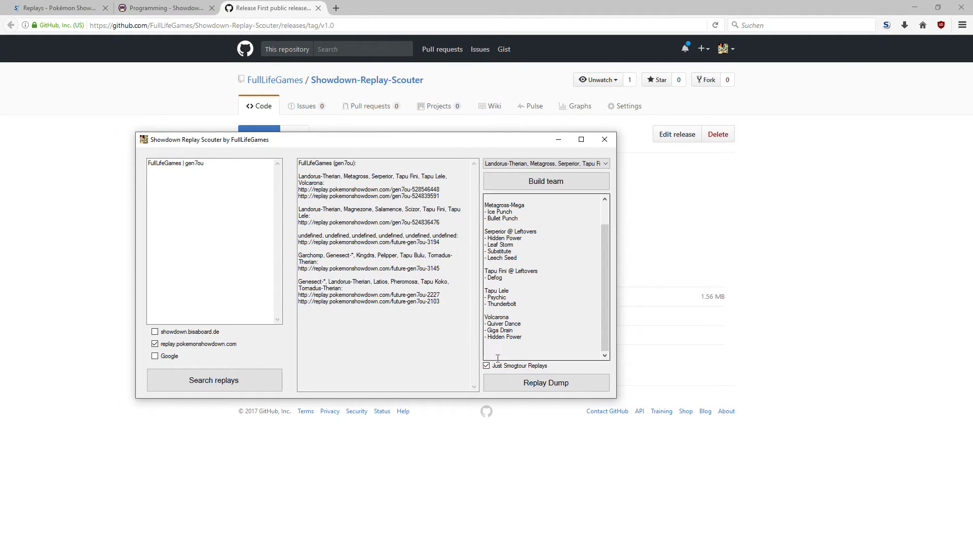
# Dump the replays to dateiname.txt in the Dokumente folder without restricting them to Smogtour replays
pyautogui.click(520, 368)
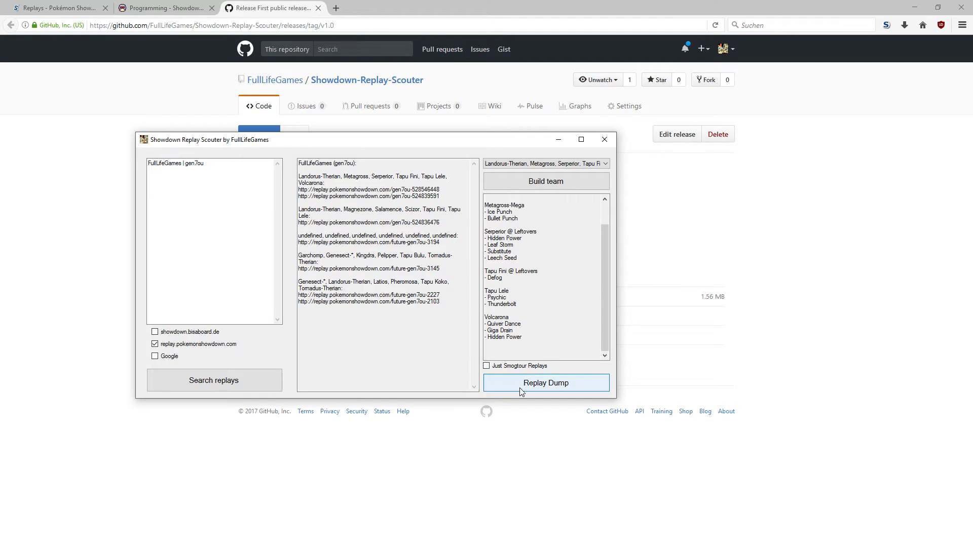
pyautogui.click(520, 388)
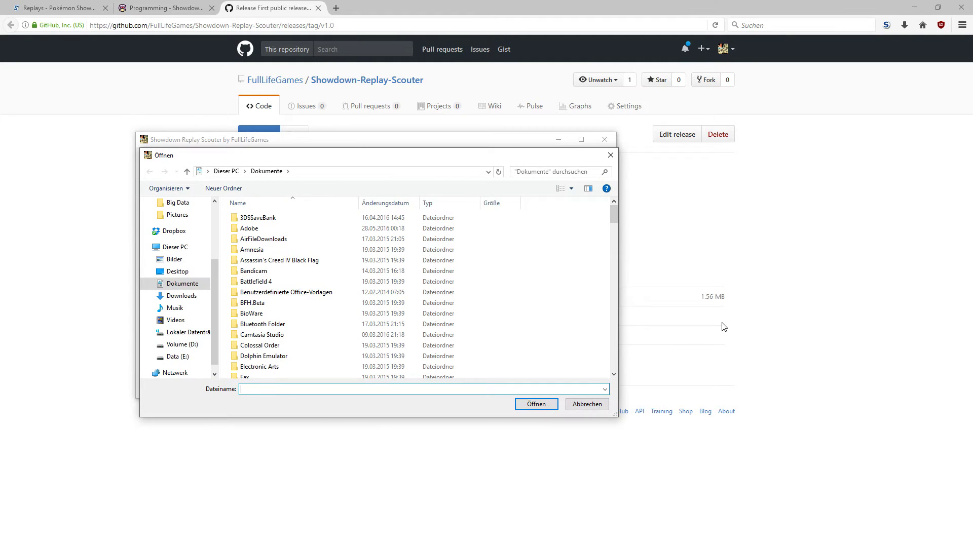
pyautogui.write('dateiname.txt')
pyautogui.press('Return')
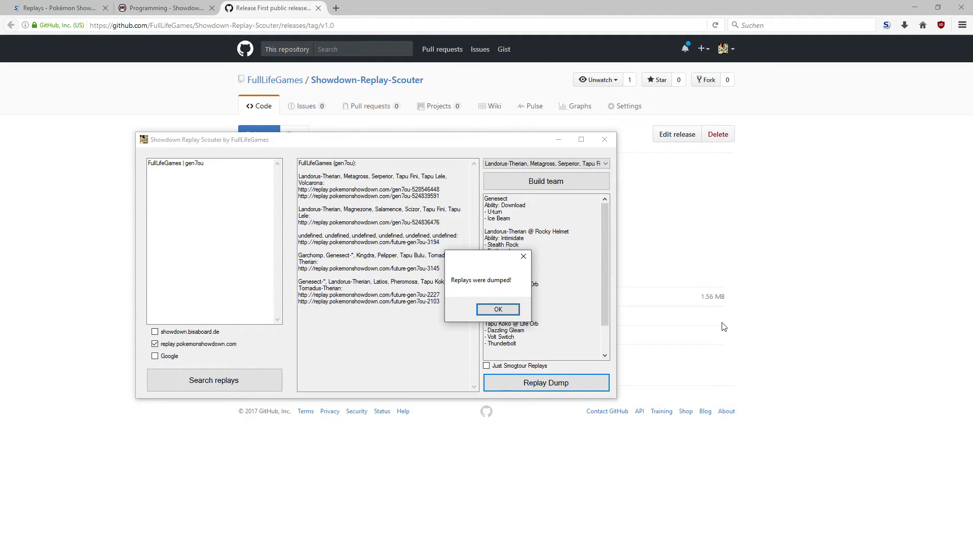
pyautogui.press('Return')
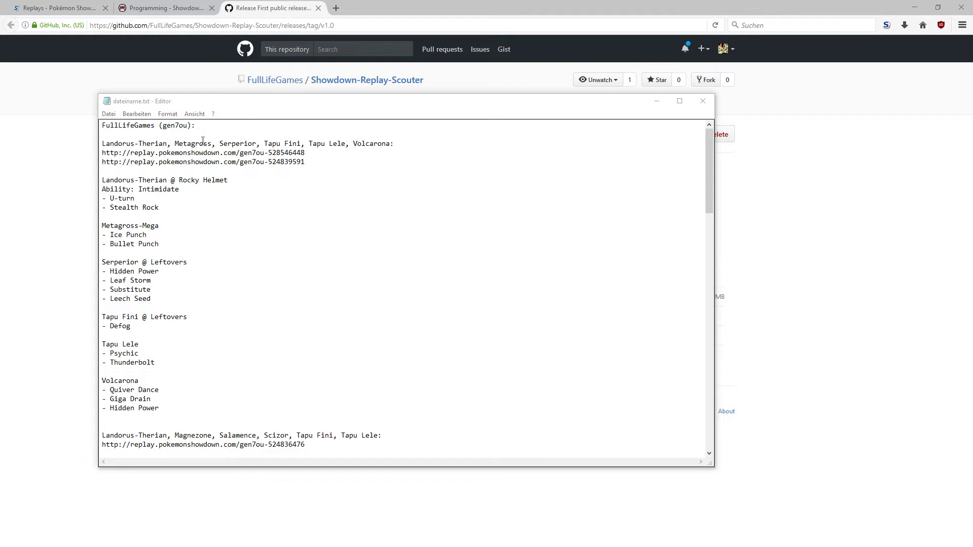
# Examine the team lists, replay links, items and moves in dateiname.txt through to the end
pyautogui.click(183, 161)
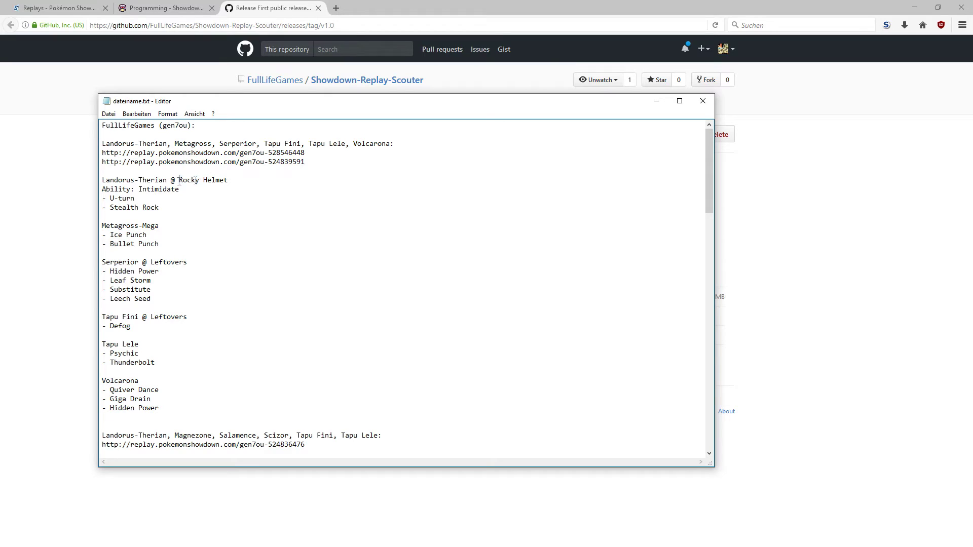
pyautogui.moveTo(102, 198); pyautogui.dragTo(146, 216)
pyautogui.click(173, 215)
pyautogui.click(162, 226)
pyautogui.scroll(-20, 254, 253)
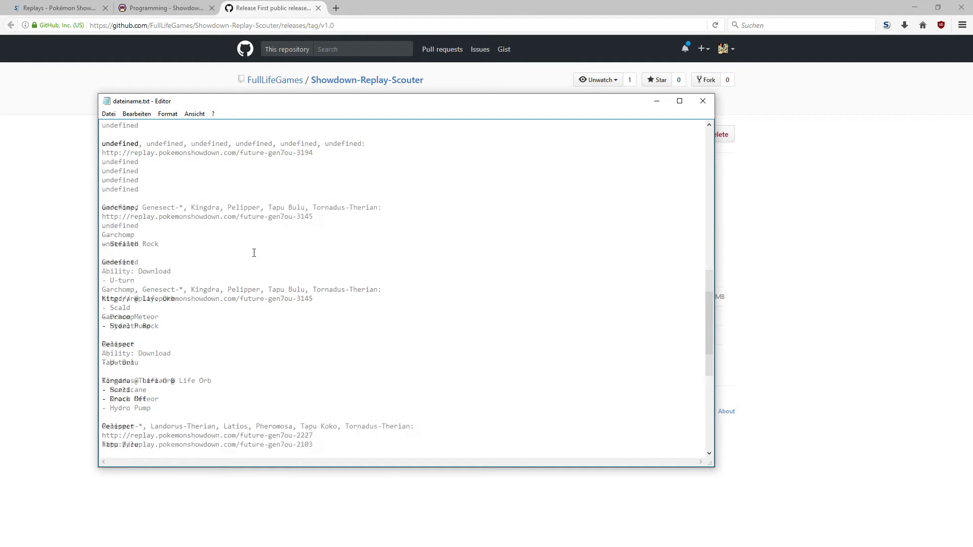
pyautogui.scroll(-6, 253, 253)
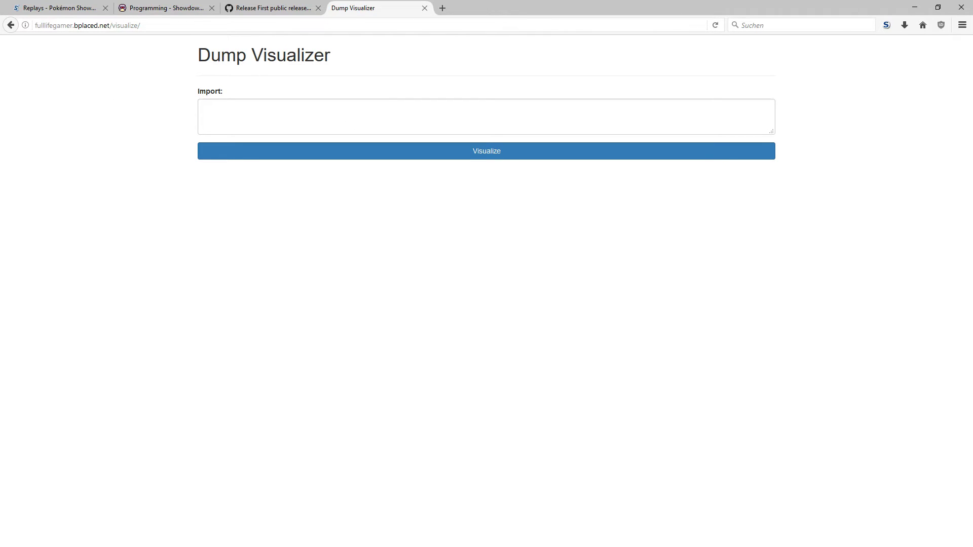
# Copy the entire contents of dateiname.txt into the Dump Visualizer's import field and visualize them
pyautogui.hotkey('alt', 'Tab')
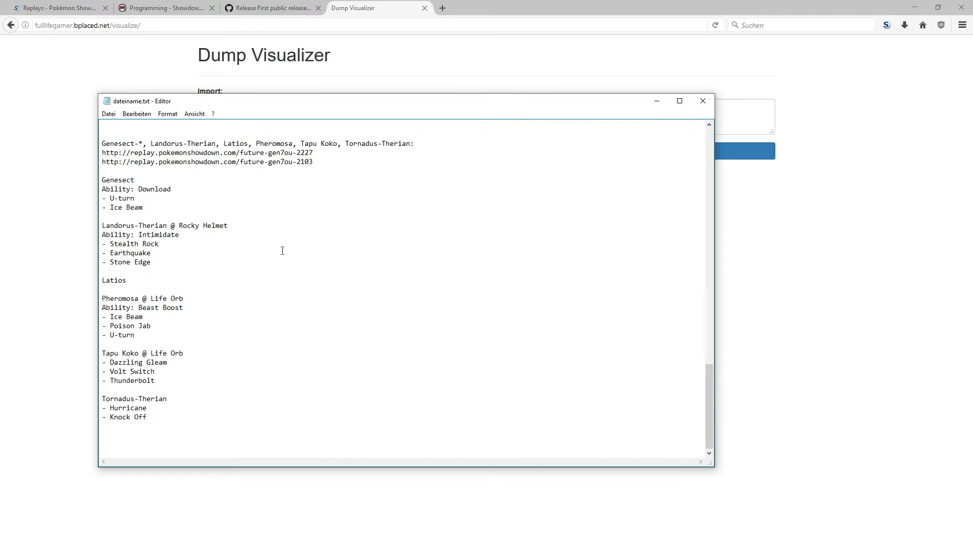
pyautogui.scroll(20, 294, 268)
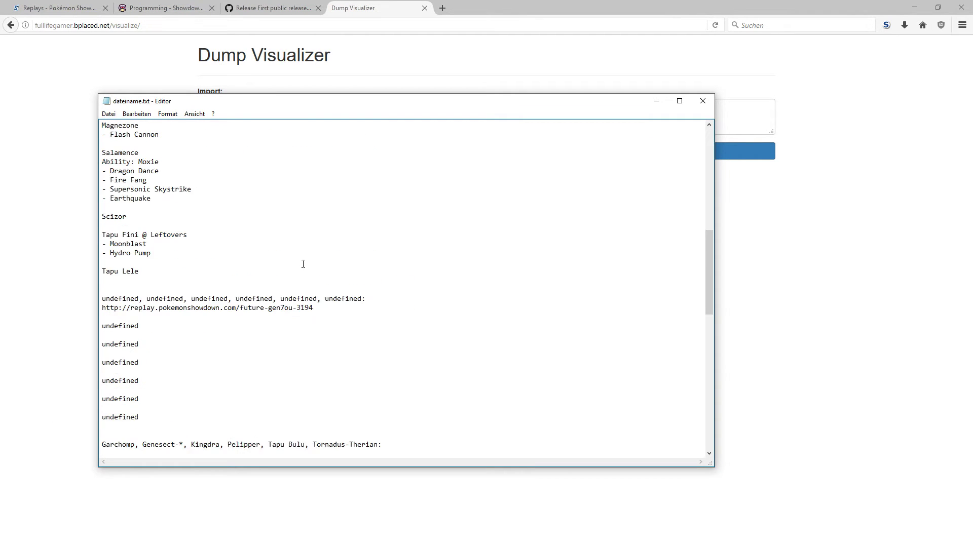
pyautogui.moveTo(320, 101); pyautogui.dragTo(521, 113)
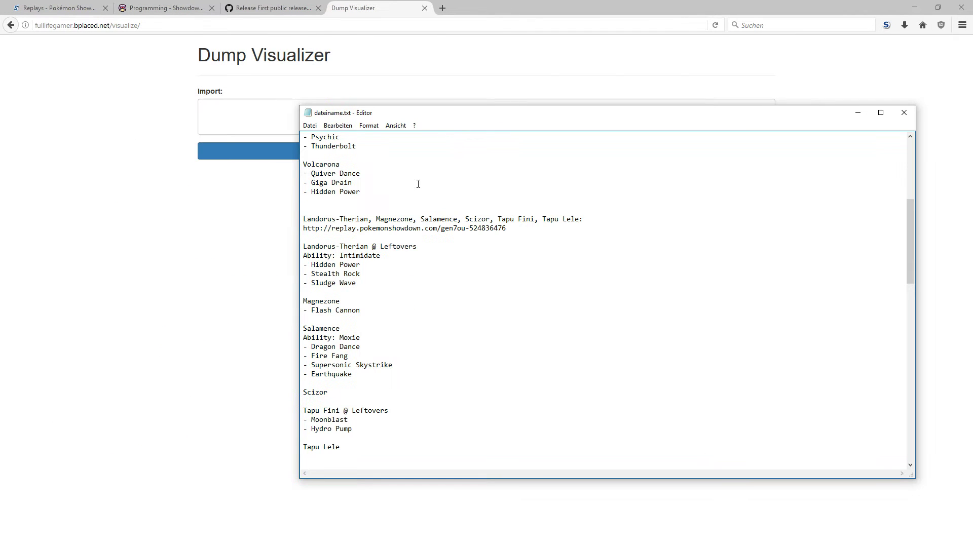
pyautogui.hotkey('ctrl', 'a')
pyautogui.click(159, 249)
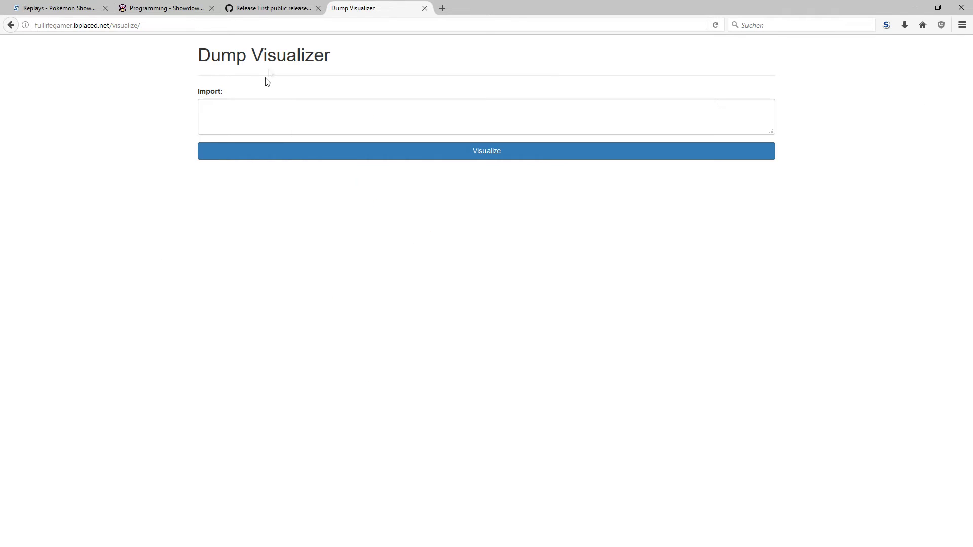
pyautogui.click(366, 124)
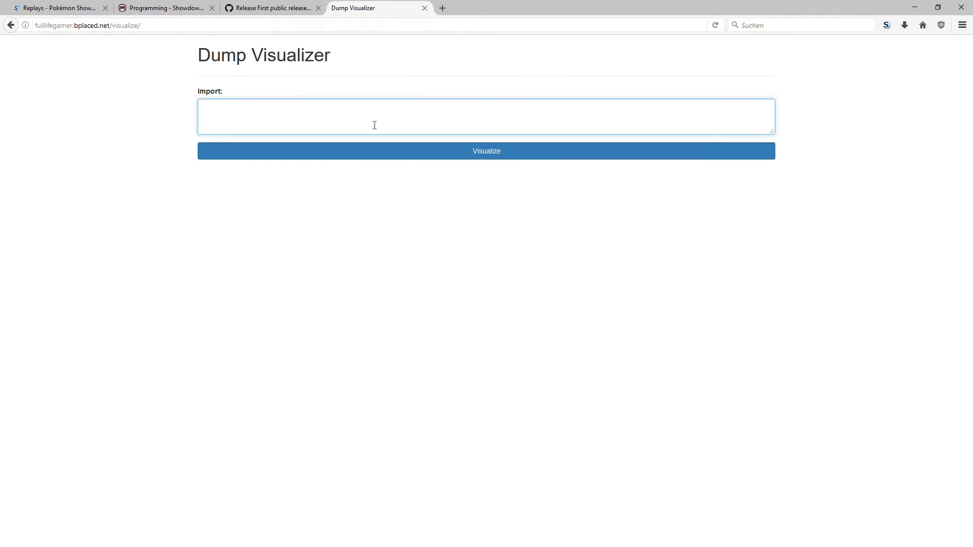
pyautogui.hotkey('ctrl', 'v')
pyautogui.click(358, 158)
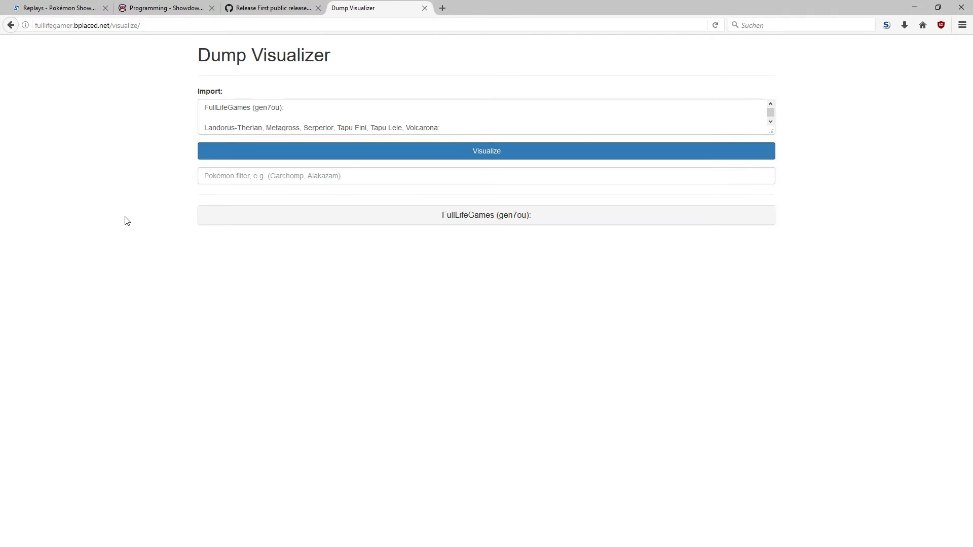
# Expand the FullLifeGames (gen7ou) group and its first team, and examine the replay links and sets
pyautogui.click(454, 216)
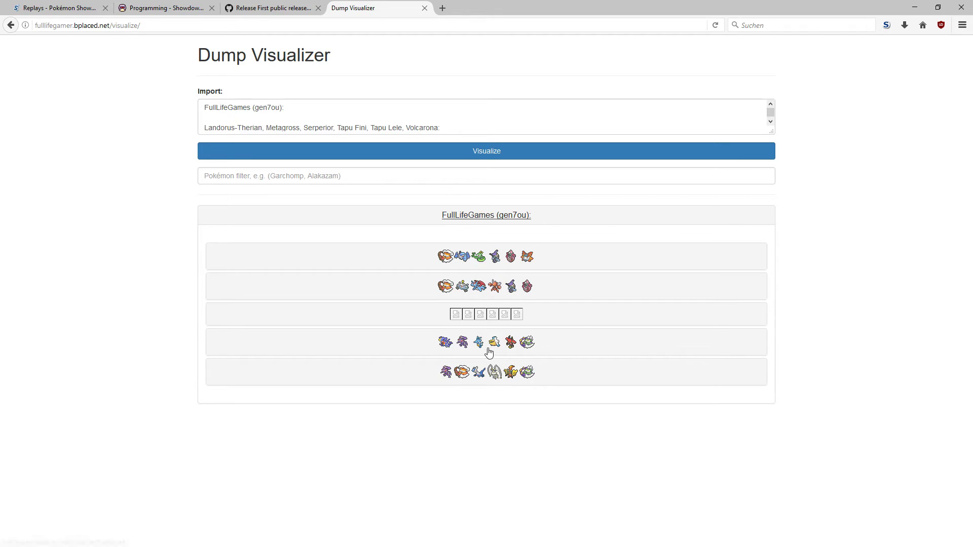
pyautogui.scroll(-2, 442, 278)
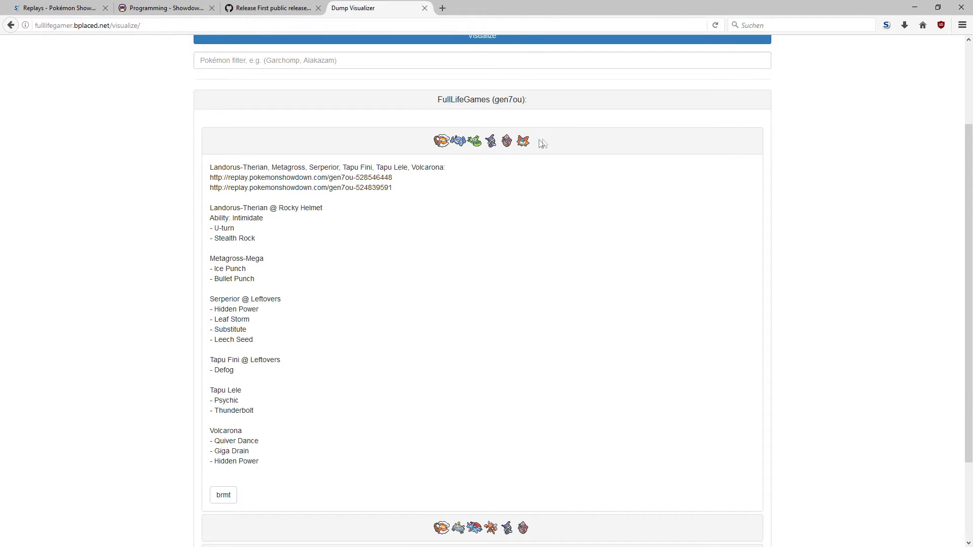
pyautogui.moveTo(531, 143); pyautogui.dragTo(435, 146)
pyautogui.click(387, 145)
pyautogui.scroll(-2, 430, 214)
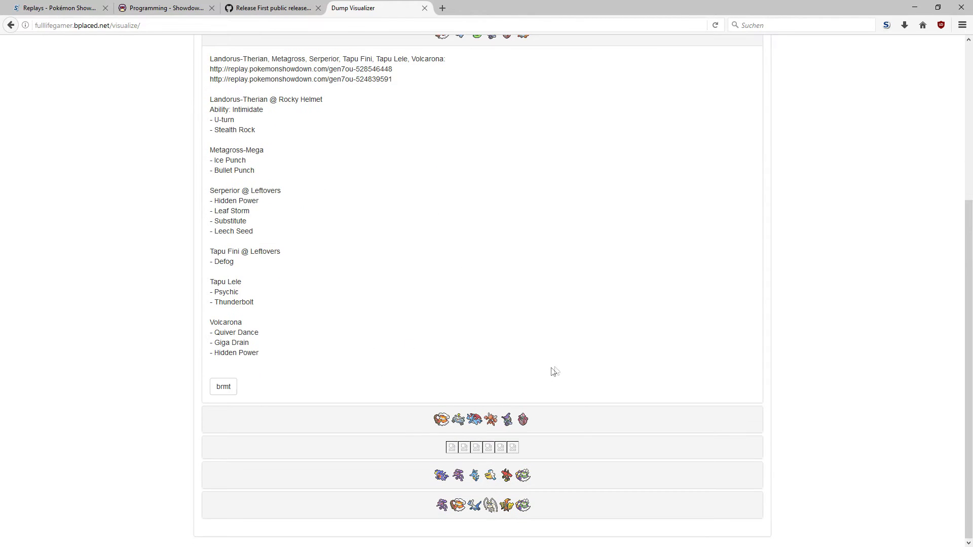
pyautogui.scroll(1, 546, 372)
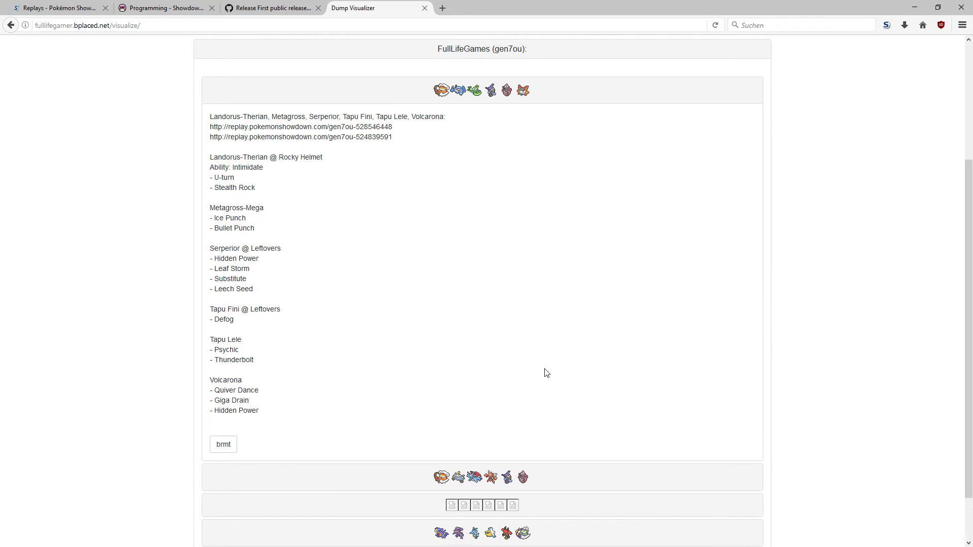
pyautogui.scroll(-1, 543, 373)
pyautogui.scroll(4, 543, 374)
# Filter the visualized teams by Landorus-Therian and collapse the first team's details
pyautogui.click(351, 177)
pyautogui.write('Landorus')
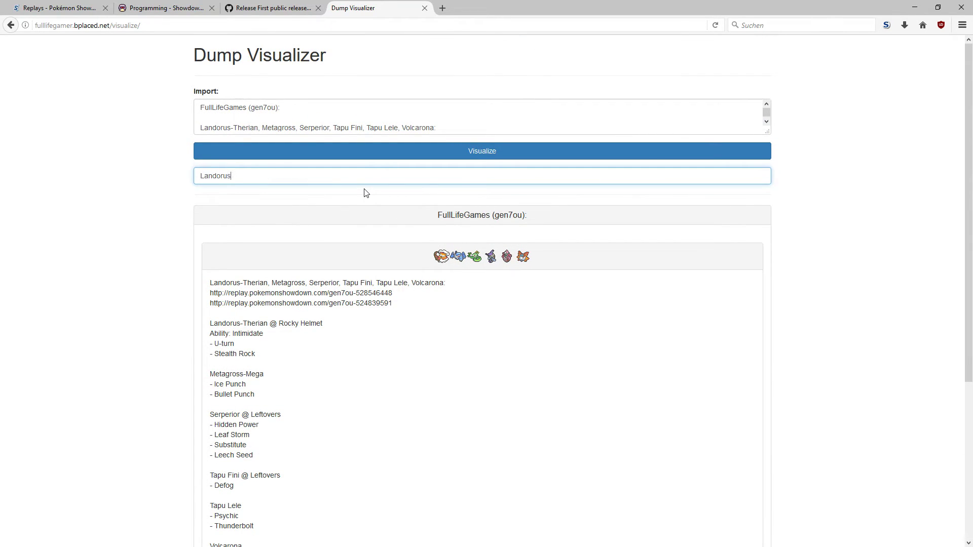
pyautogui.write('-Therian')
pyautogui.scroll(-3, 375, 217)
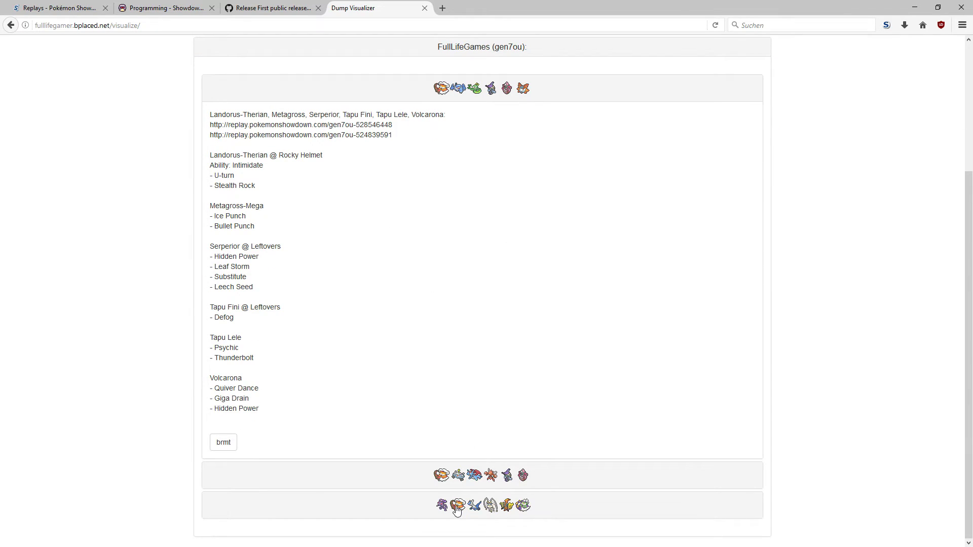
pyautogui.click(483, 88)
# Replace the Pokémon filter with "Landorus-Therian, Tapu Lele"
pyautogui.moveTo(283, 176); pyautogui.dragTo(150, 169)
pyautogui.press('BackSpace')
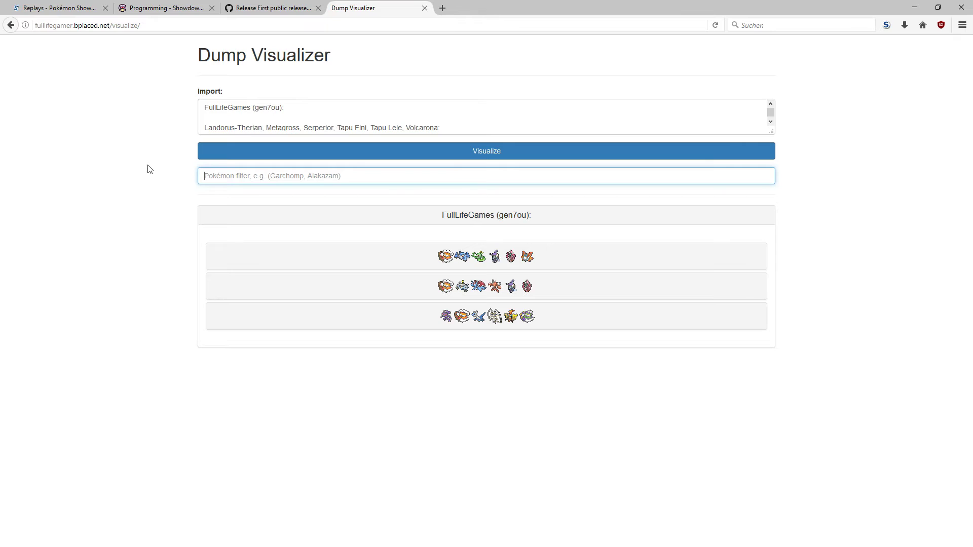
pyautogui.write('Lando')
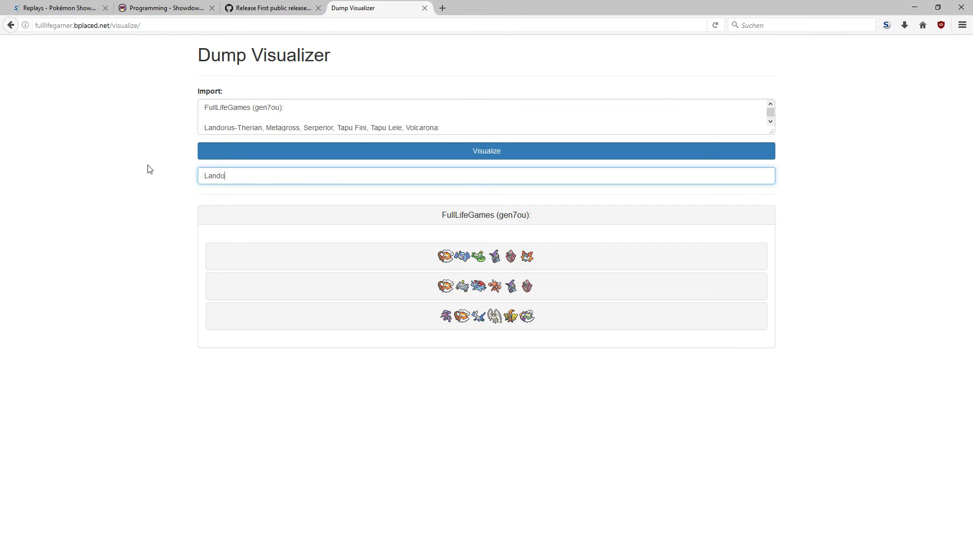
pyautogui.write('rus-Therian, Tapu-Lele')
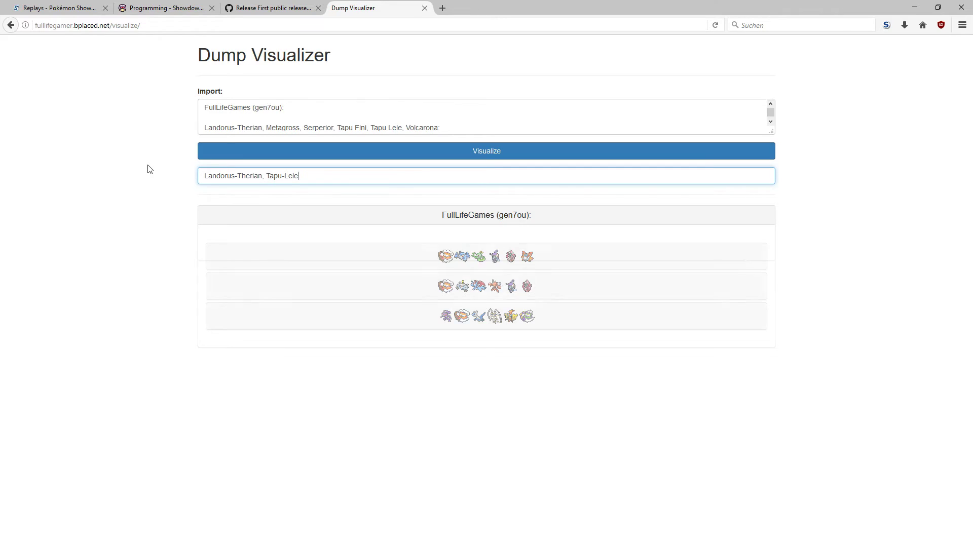
pyautogui.click(283, 175)
pyautogui.press('BackSpace')
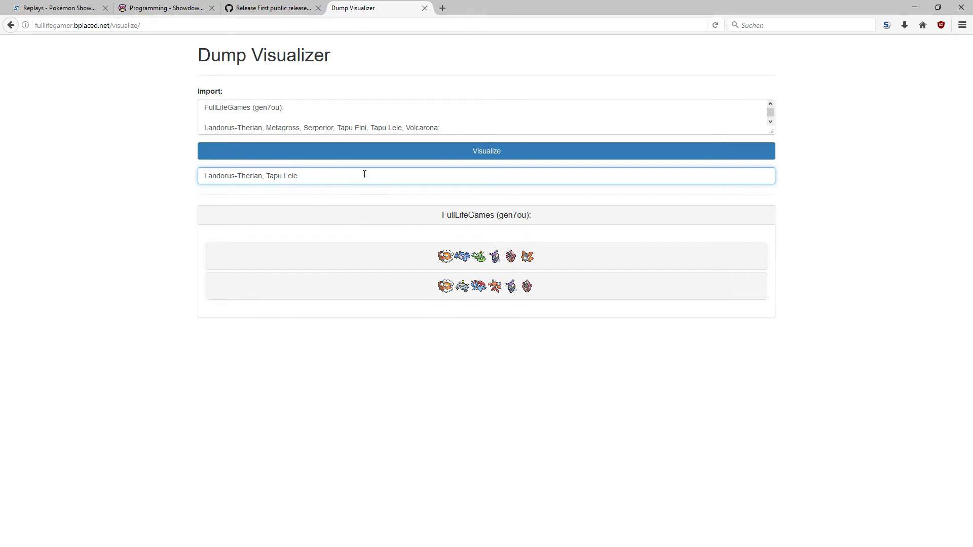
# Clear the Pokémon filter and switch to Showdown Replay Scouter
pyautogui.moveTo(352, 176); pyautogui.dragTo(54, 178)
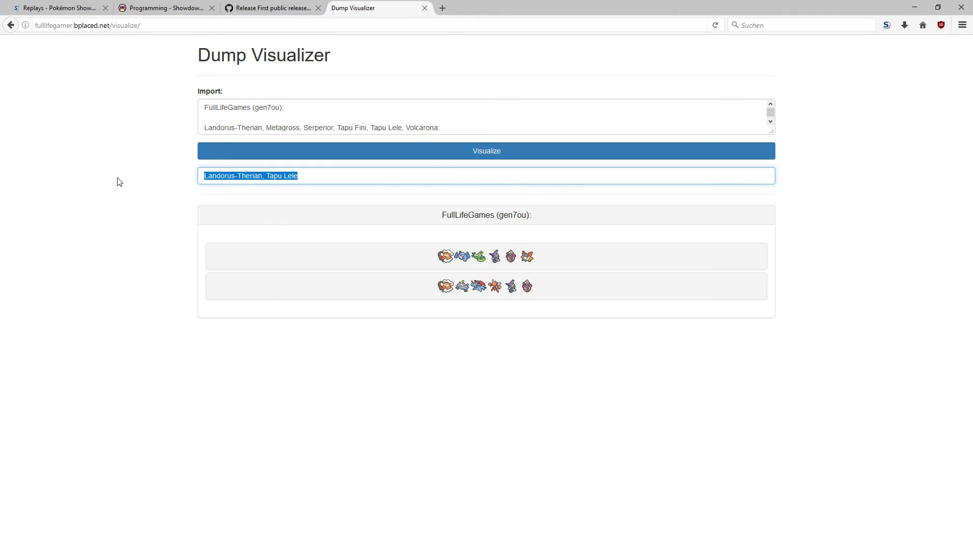
pyautogui.press('BackSpace')
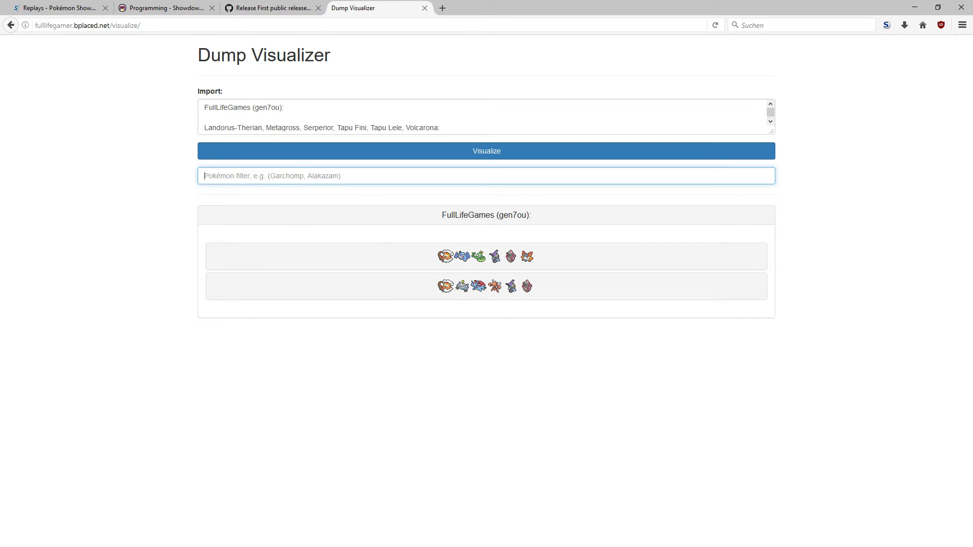
pyautogui.hotkey('alt', 'Tab')
# Add "McMeghan | gen3ou" as a second line in the list of players to scout
pyautogui.click(226, 163)
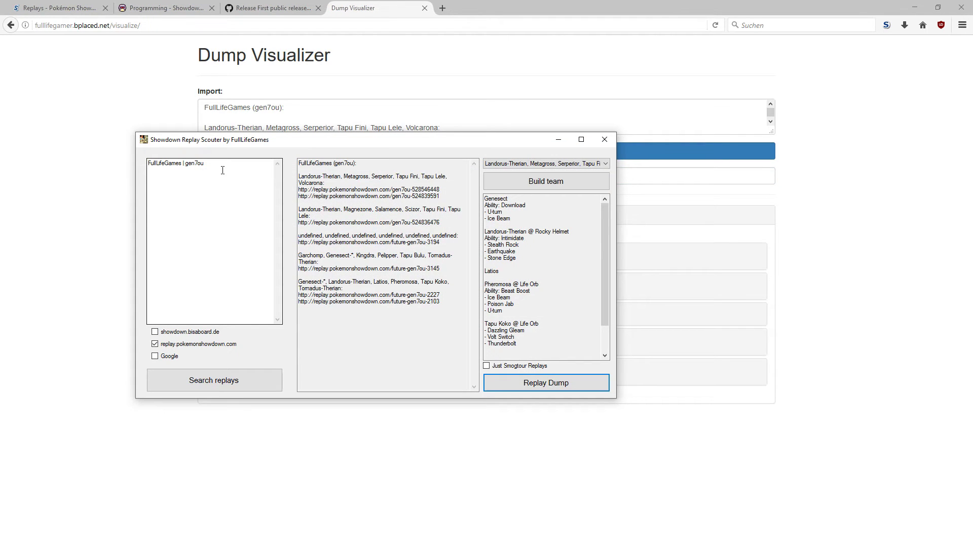
pyautogui.click(223, 175)
pyautogui.hotkey('ctrl', 'a')
pyautogui.click(254, 186)
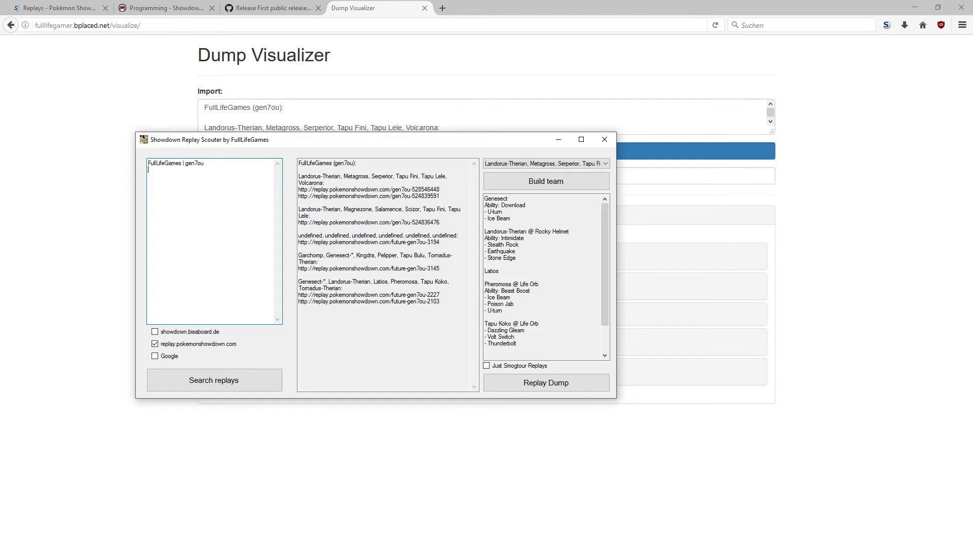
pyautogui.write('McMeghan | gen3ou')
pyautogui.hotkey('ctrl', 'a')
pyautogui.moveTo(152, 165); pyautogui.dragTo(233, 159)
# Add FullLifeGamer without a tier as a third line in the list of players to scout
pyautogui.click(239, 208)
pyautogui.hotkey('ctrl', 'a')
pyautogui.click(235, 208)
pyautogui.press('Return')
pyautogui.press('Return')
pyautogui.press('Return')
pyautogui.hotkey('shift', 'Right')
pyautogui.hotkey('shift', 'Right')
pyautogui.hotkey('shift', 'Right')
pyautogui.hotkey('shift', 'Right')
pyautogui.hotkey('shift', 'Right')
pyautogui.hotkey('shift', 'Right')
pyautogui.hotkey('shift', 'Right')
pyautogui.hotkey('shift', 'Right')
pyautogui.hotkey('shift', 'Right')
pyautogui.hotkey('shift', 'Right')
pyautogui.click(235, 208)
pyautogui.press('Return')
pyautogui.write('McMeghan')
pyautogui.hotkey('shift', 'Home')
pyautogui.write('FullLifeGame')
# Search the replays for all three player entries and look through the scouted teams down to FullLifeGamer's
pyautogui.click(248, 385)
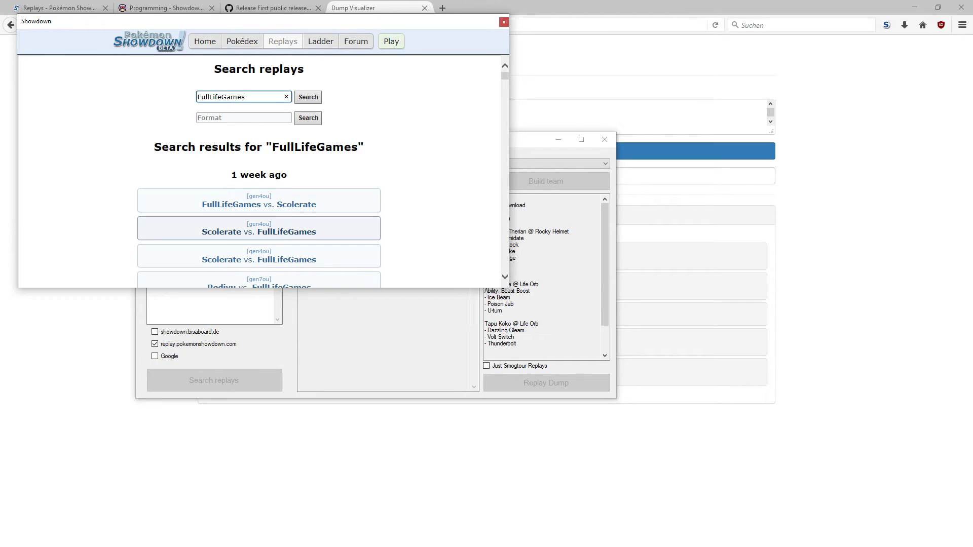
pyautogui.click(503, 22)
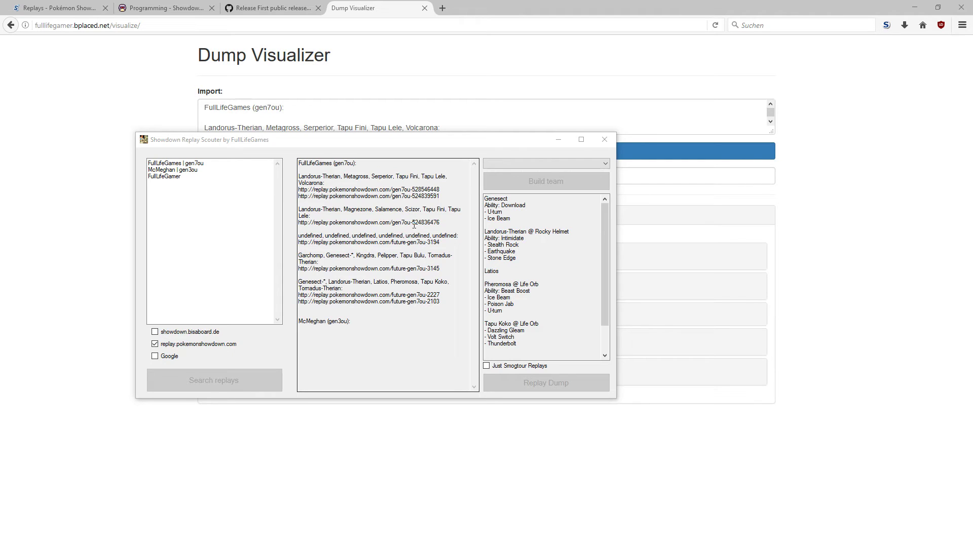
pyautogui.click(413, 222)
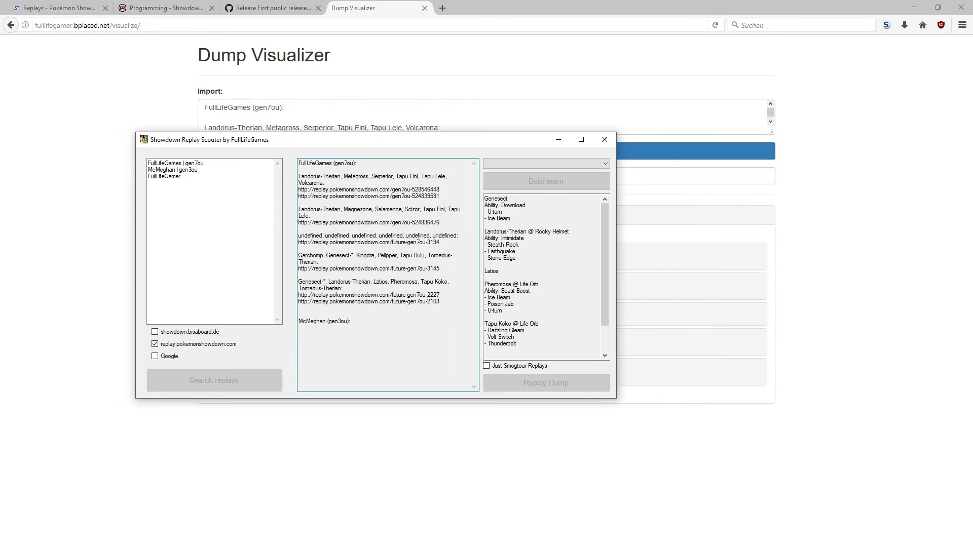
pyautogui.moveTo(354, 140); pyautogui.dragTo(411, 148)
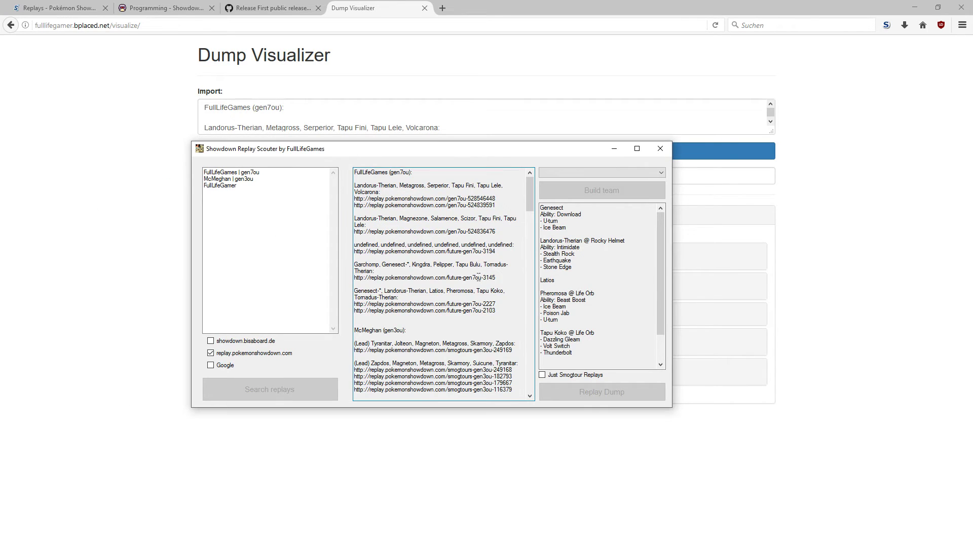
pyautogui.scroll(-8, 456, 268)
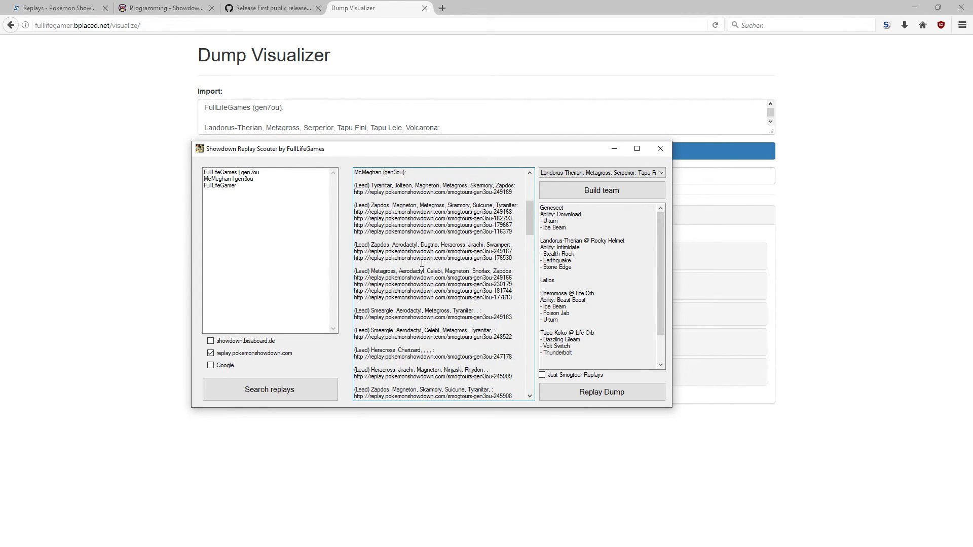
pyautogui.scroll(-20, 422, 263)
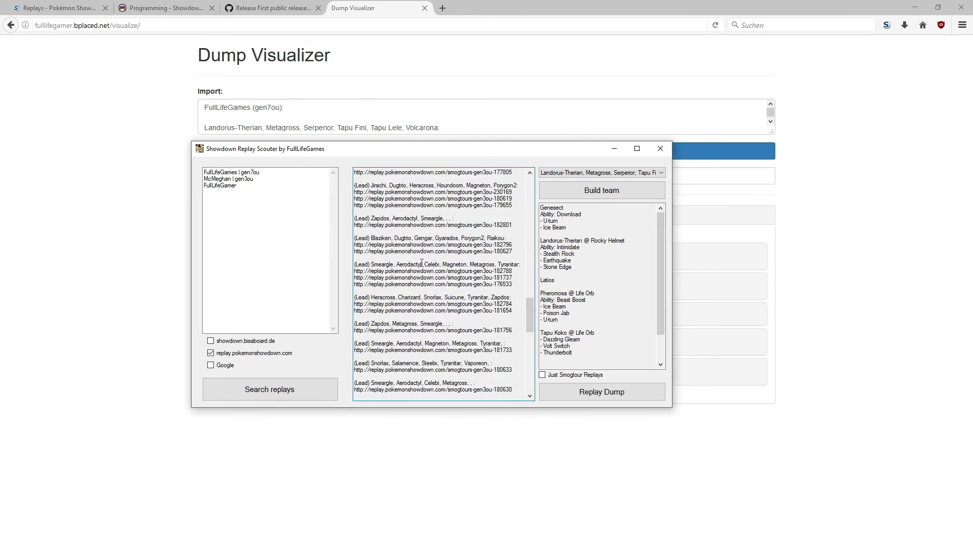
pyautogui.scroll(2, 422, 263)
pyautogui.scroll(-15, 422, 269)
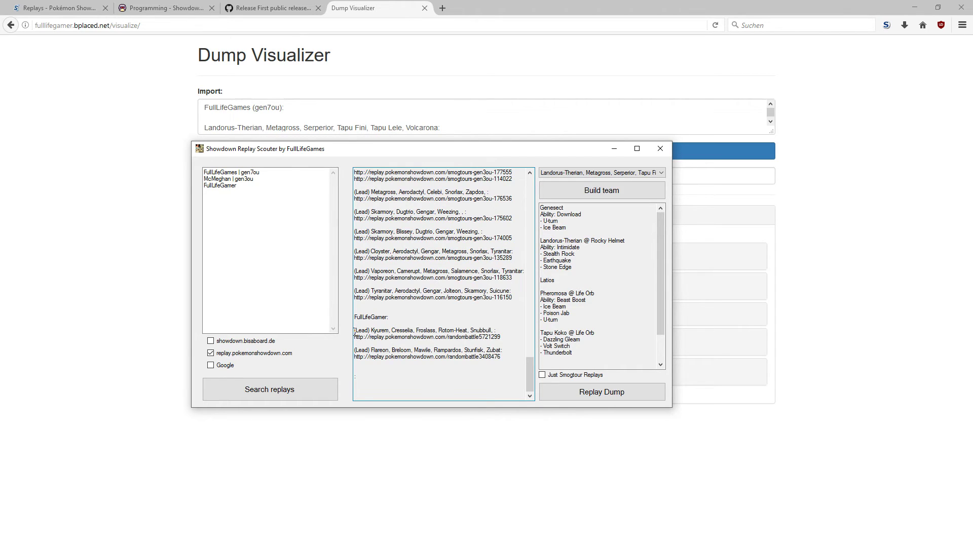
pyautogui.moveTo(355, 330); pyautogui.dragTo(354, 363)
pyautogui.click(354, 363)
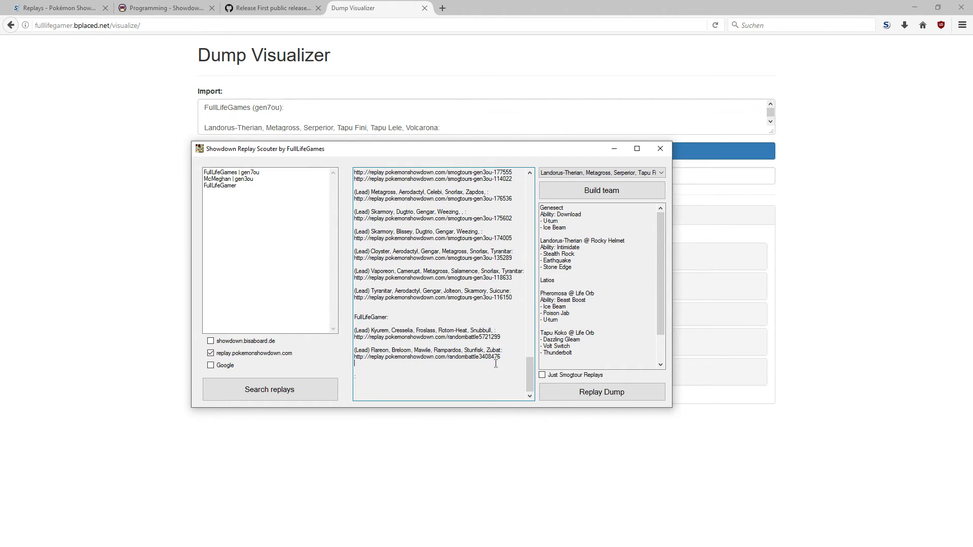
# Select McMeghan's team with lead Zapdos, Magneton, Metagross and Skarmory, and build it
pyautogui.click(566, 174)
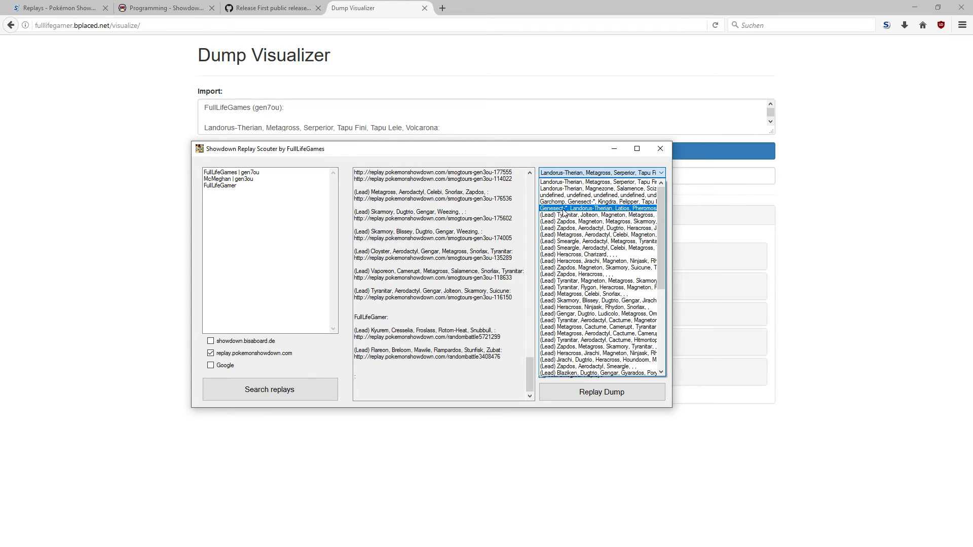
pyautogui.click(582, 215)
pyautogui.scroll(10, 436, 264)
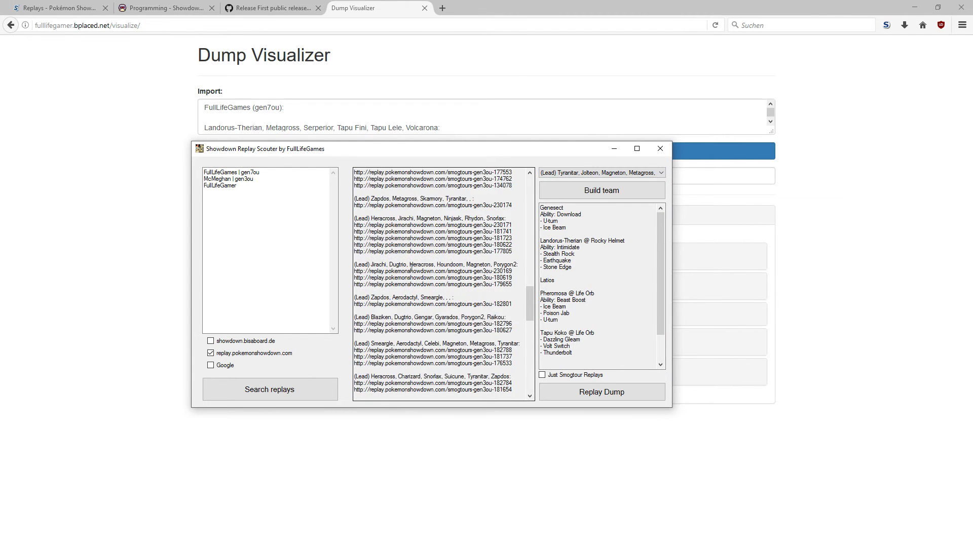
pyautogui.scroll(8, 401, 273)
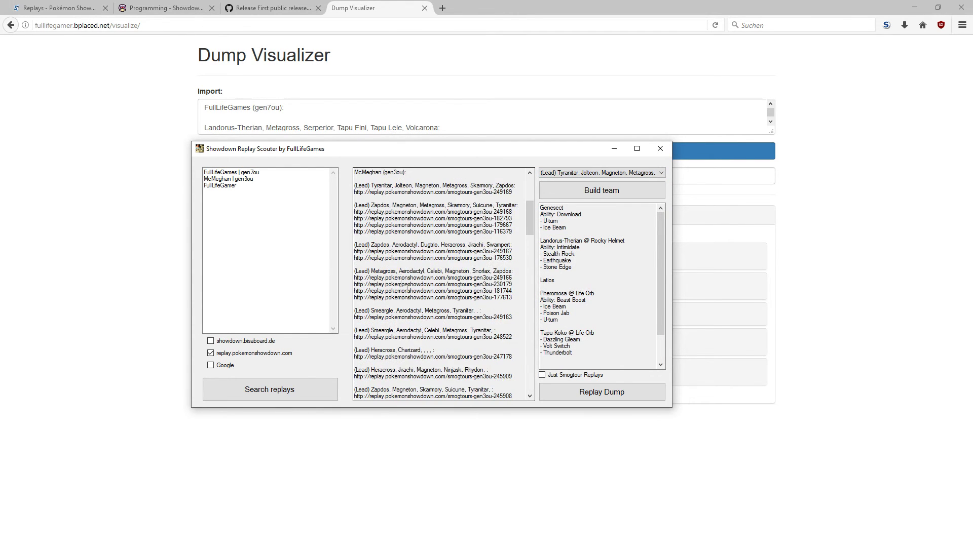
pyautogui.click(602, 173)
pyautogui.click(570, 200)
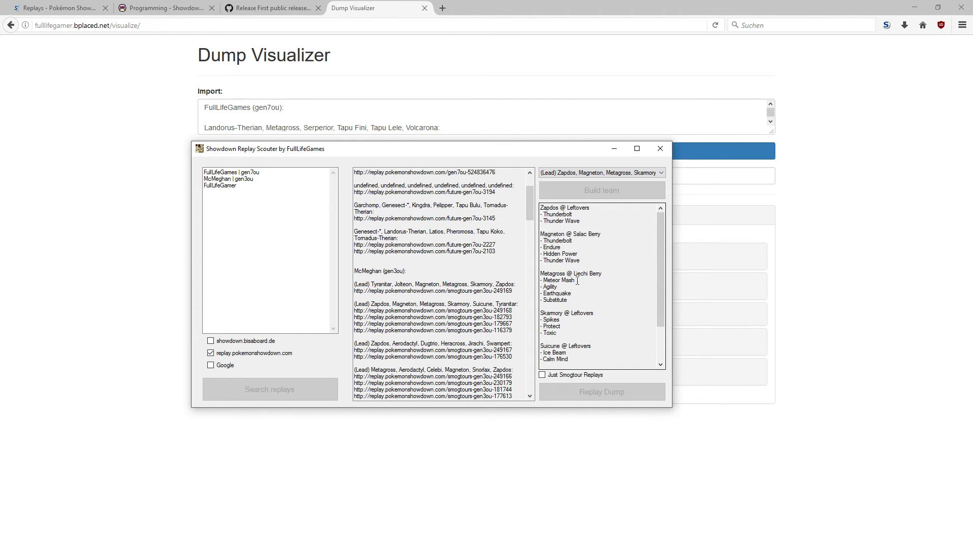
# Examine the items and moves of the built team and the list of scouted McMeghan teams
pyautogui.scroll(-4, 576, 245)
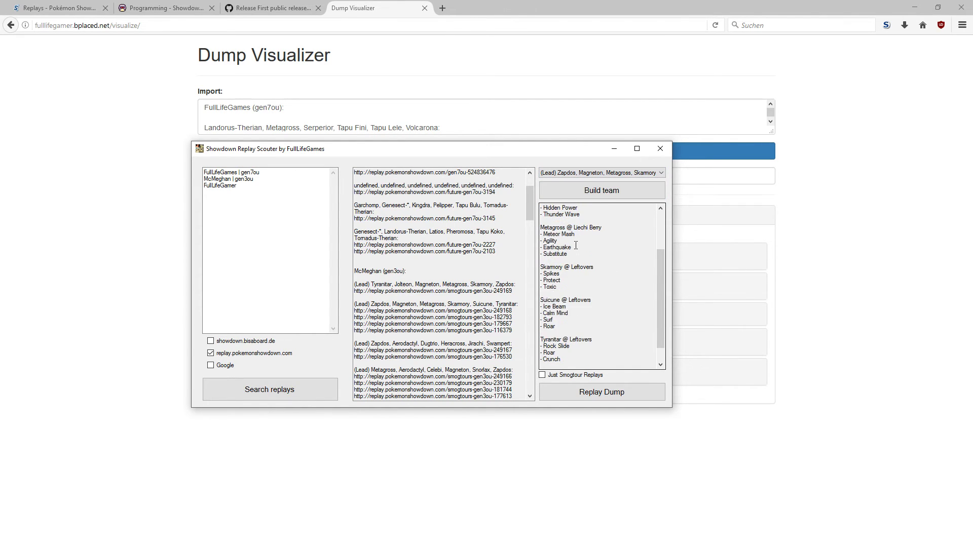
pyautogui.moveTo(567, 268); pyautogui.dragTo(541, 245)
pyautogui.click(582, 269)
pyautogui.click(576, 266)
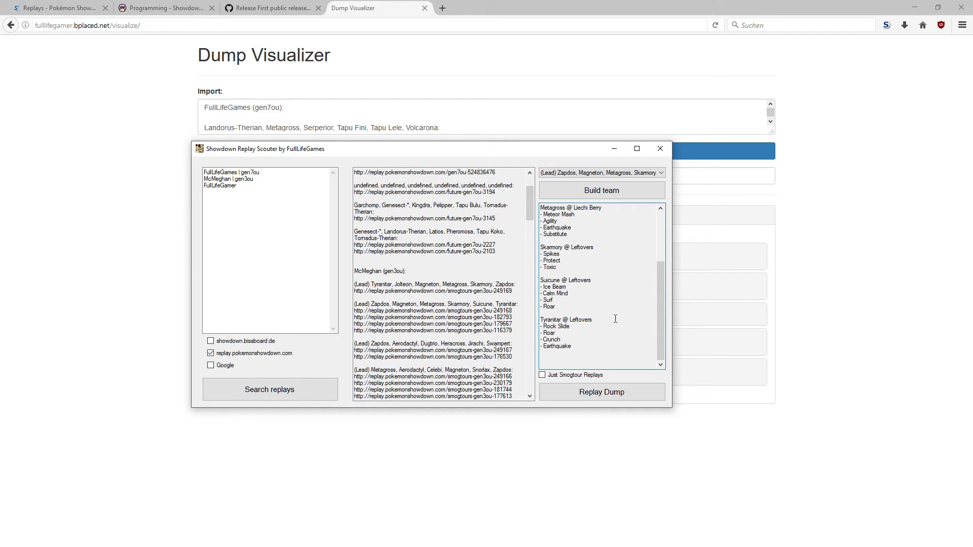
pyautogui.scroll(4, 595, 336)
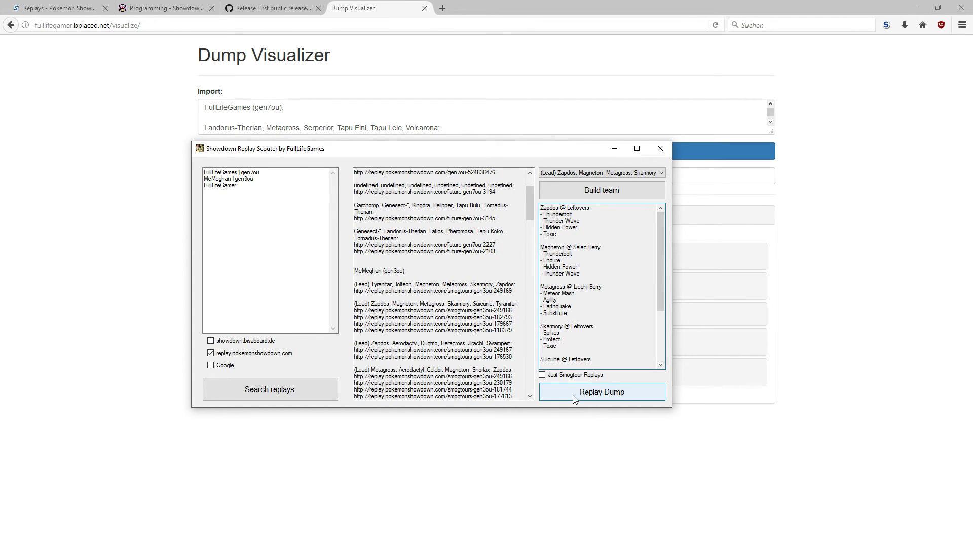
pyautogui.scroll(-2, 462, 237)
pyautogui.scroll(-9, 462, 238)
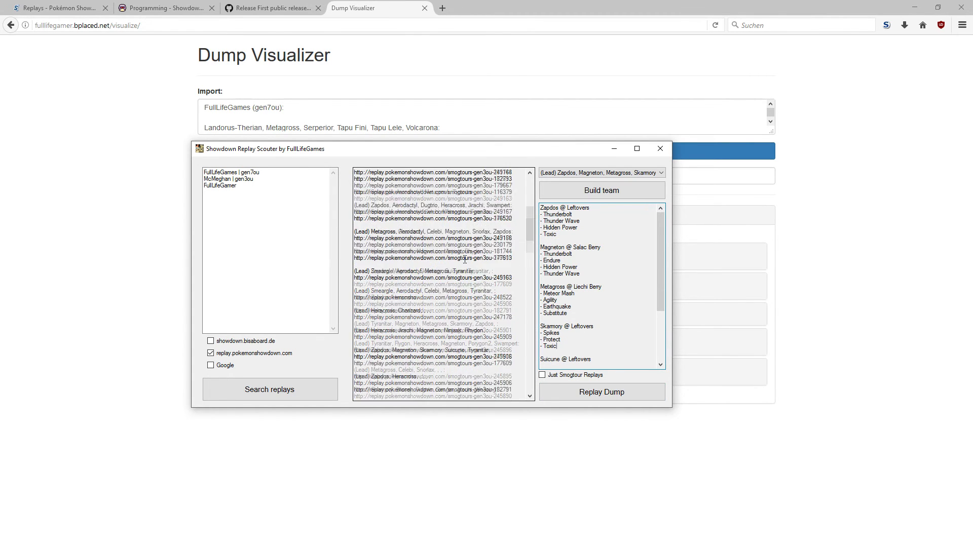
# Dump all scouted replays to a file named teamdump2.txt in Dokumente
pyautogui.click(575, 392)
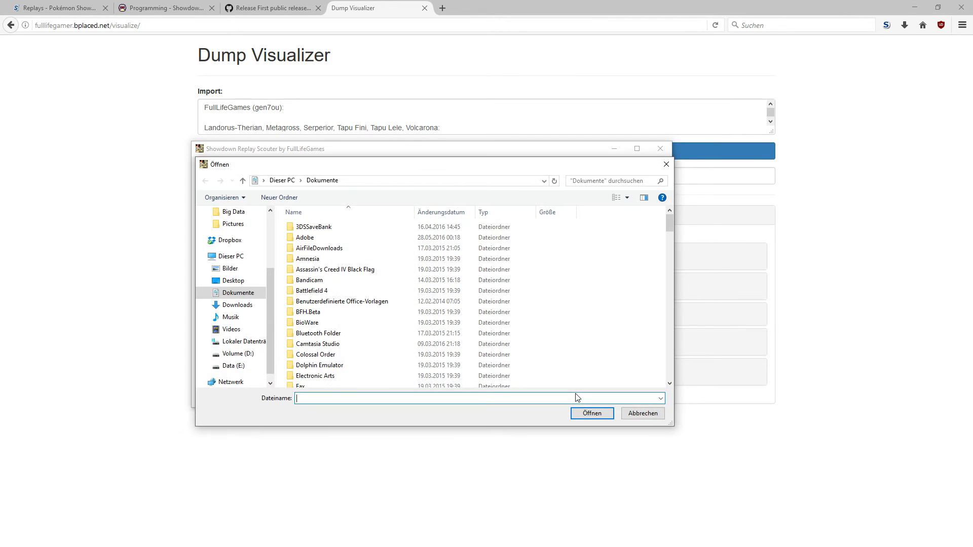
pyautogui.write('teamdump')
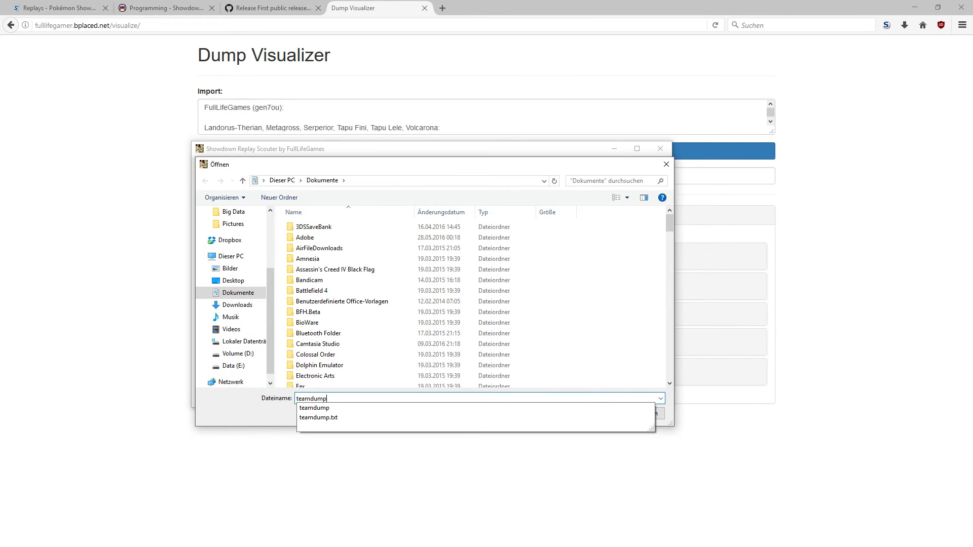
pyautogui.write('2.txt')
pyautogui.press('Return')
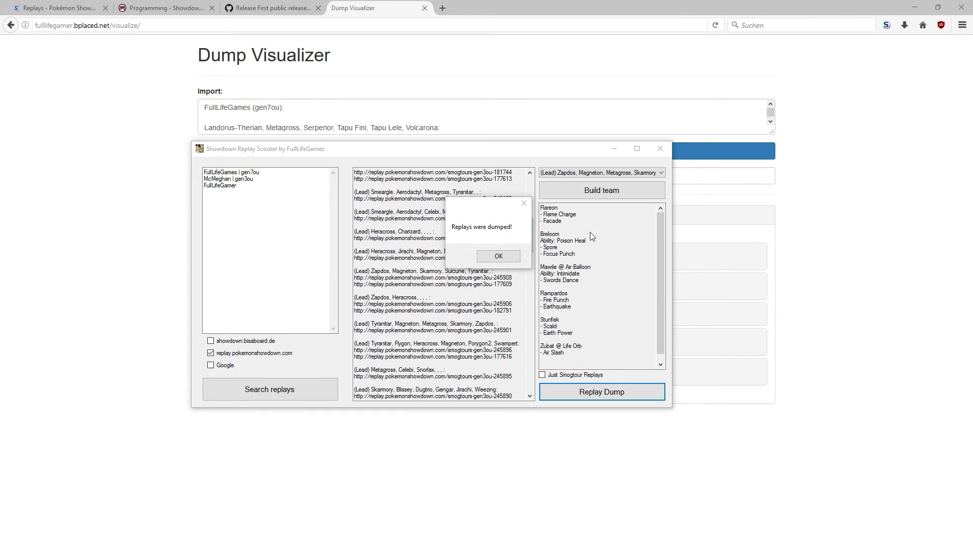
pyautogui.click(498, 256)
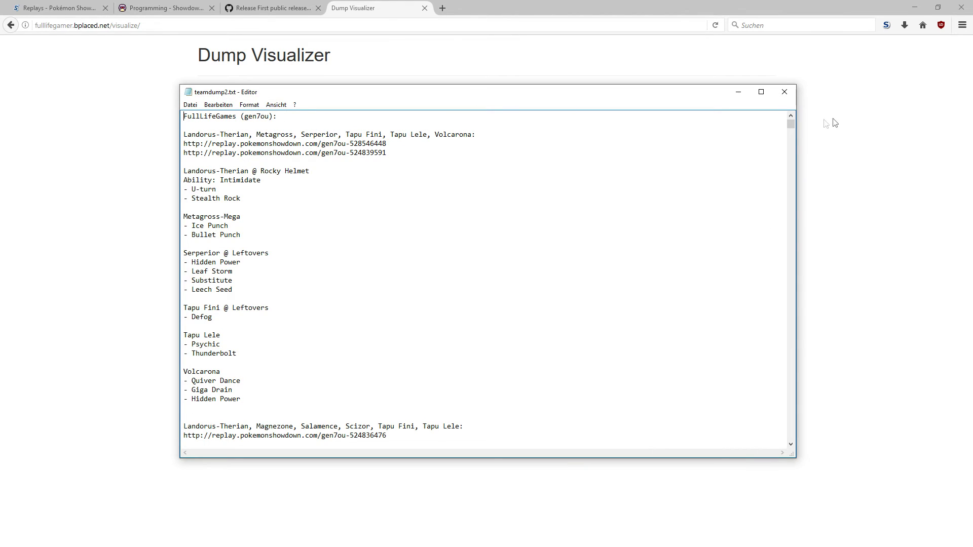
# Replace the Dump Visualizer's import text with the entire contents of teamdump2.txt and visualize it
pyautogui.moveTo(791, 125); pyautogui.dragTo(789, 248)
pyautogui.click(626, 257)
pyautogui.hotkey('ctrl', 'a')
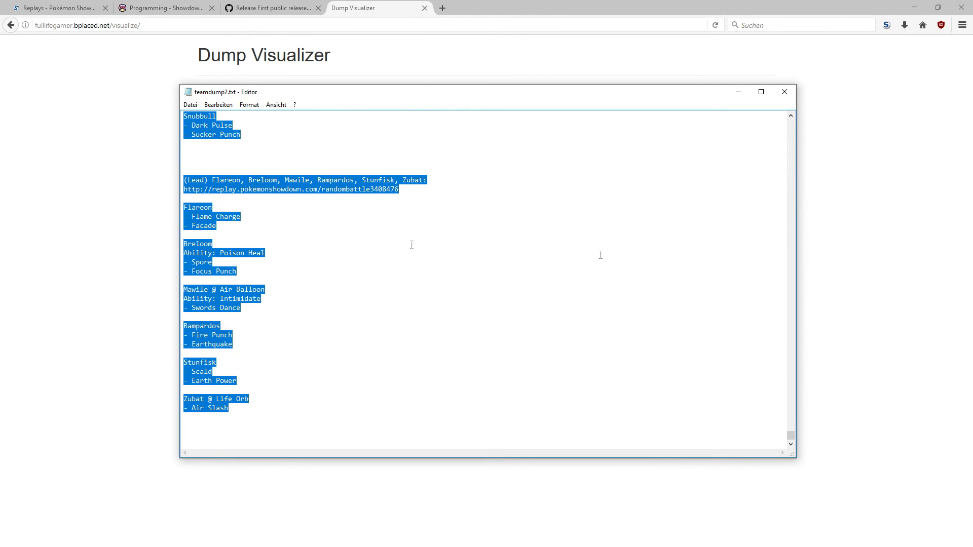
pyautogui.click(145, 158)
pyautogui.press('BackSpace')
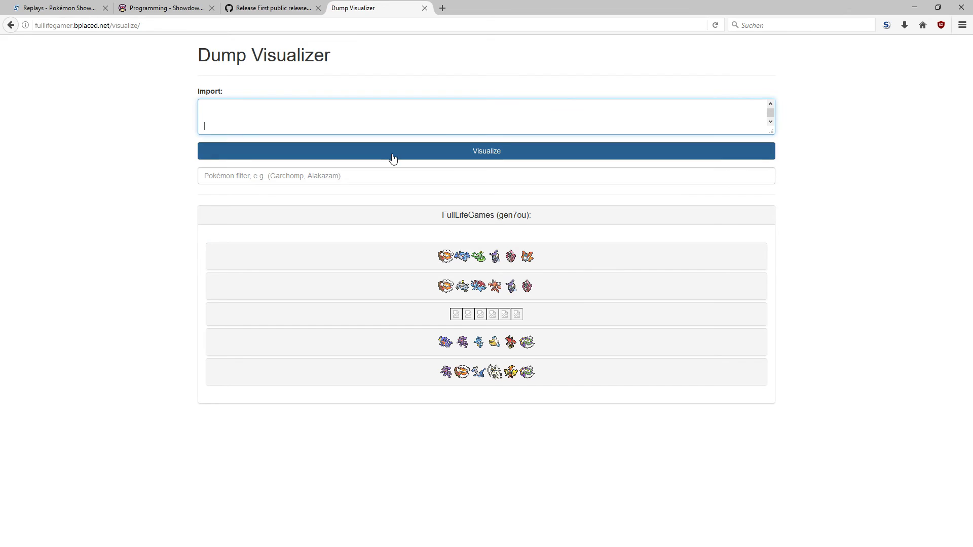
pyautogui.click(392, 159)
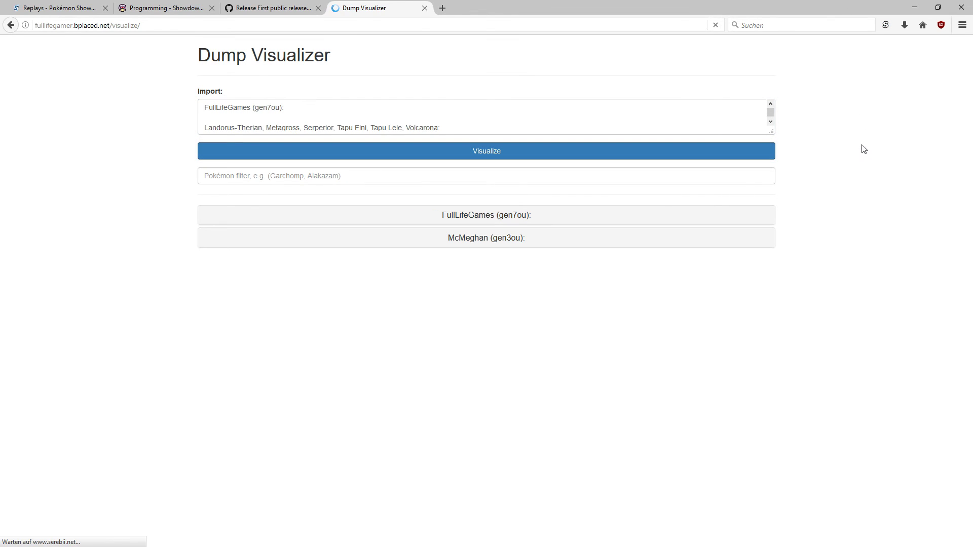
# Expand the McMeghan (gen3ou) group and browse its teams, briefly viewing the details of one further down
pyautogui.click(506, 245)
pyautogui.scroll(-10, 723, 249)
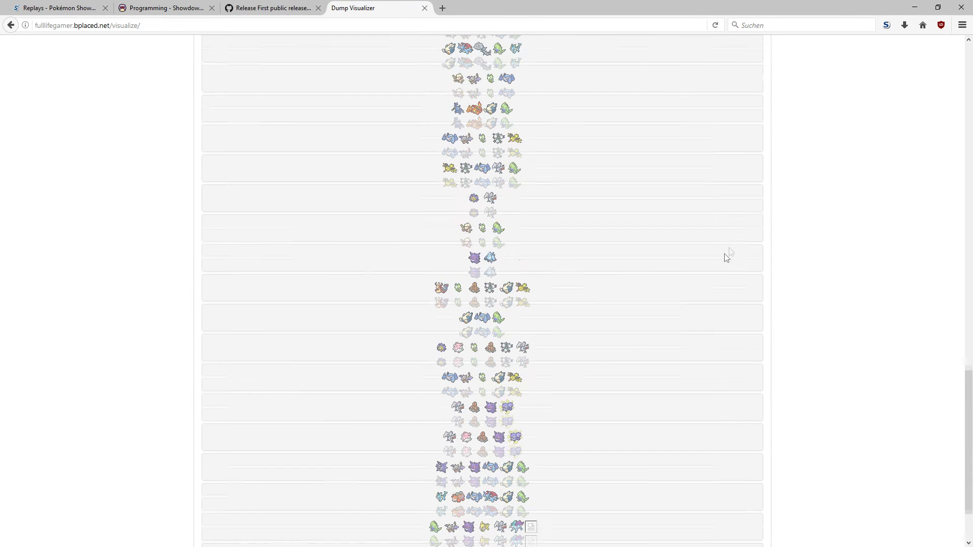
pyautogui.scroll(-3, 731, 252)
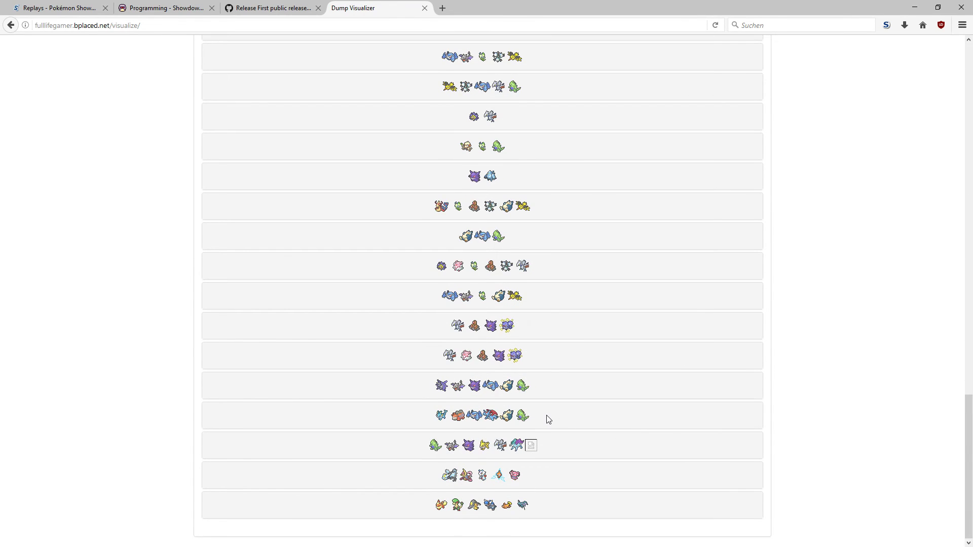
pyautogui.scroll(20, 546, 411)
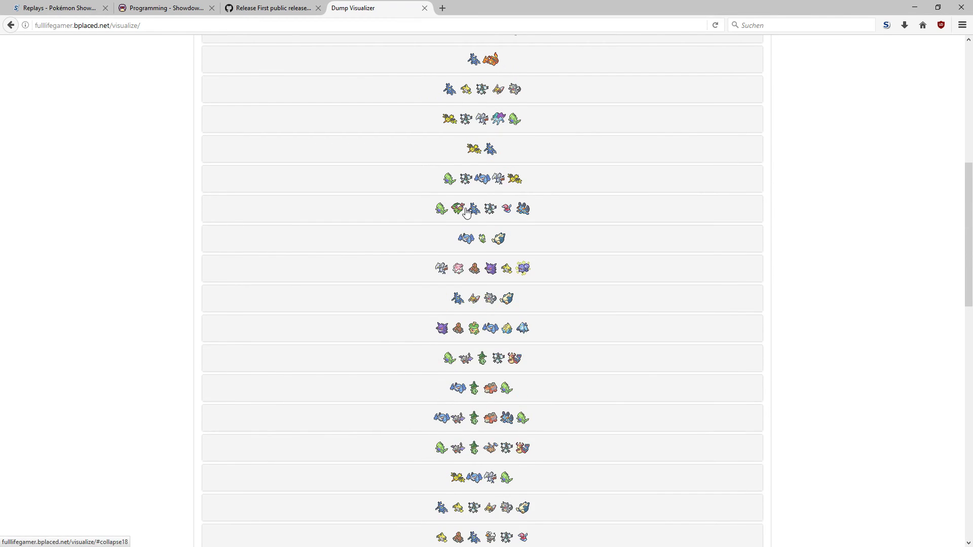
pyautogui.click(467, 213)
pyautogui.scroll(-4, 493, 219)
pyautogui.scroll(4, 491, 222)
pyautogui.click(491, 211)
# Expand McMeghan's second team, led by Zapdos, and examine its replay links and sets
pyautogui.scroll(2, 494, 229)
pyautogui.click(482, 199)
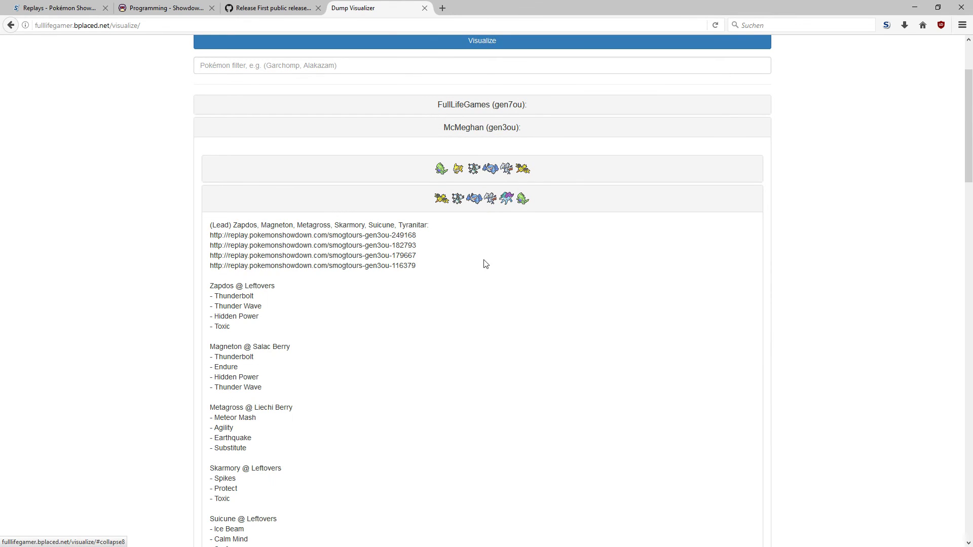
pyautogui.scroll(-5, 479, 268)
pyautogui.scroll(3, 470, 271)
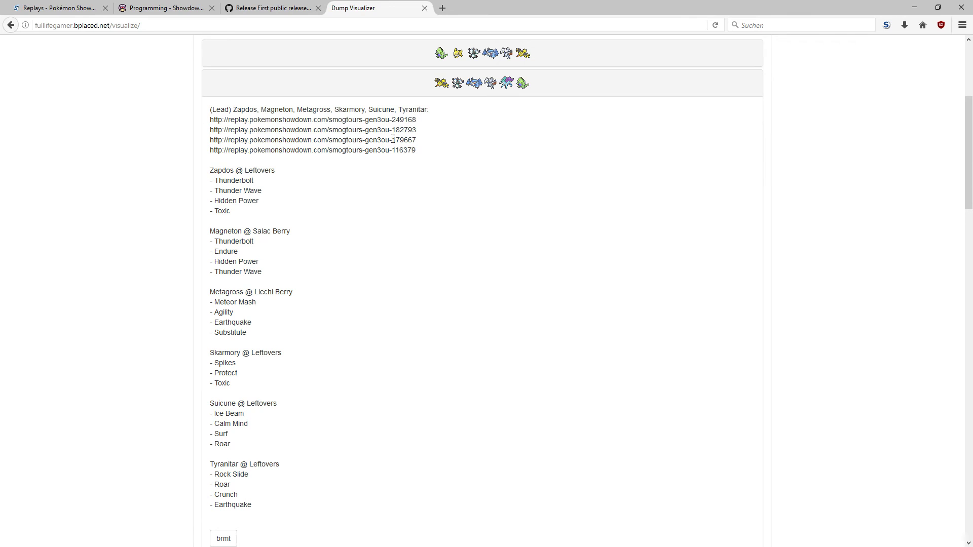
pyautogui.scroll(-1, 373, 200)
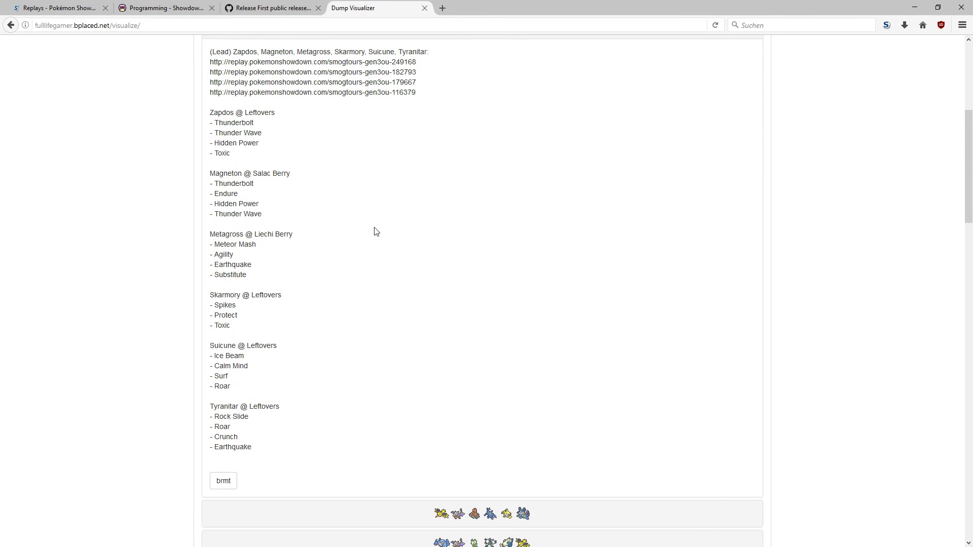
pyautogui.scroll(1, 376, 231)
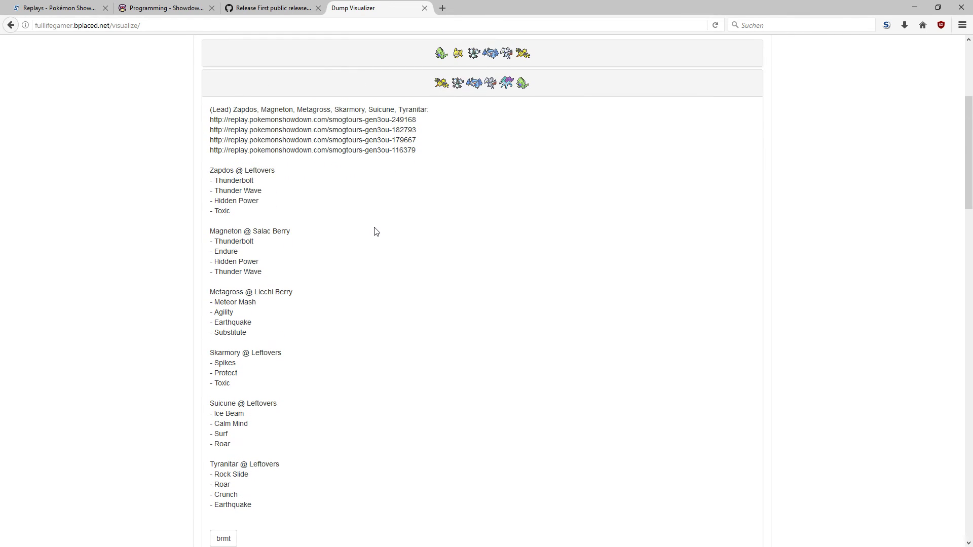
pyautogui.scroll(4, 376, 231)
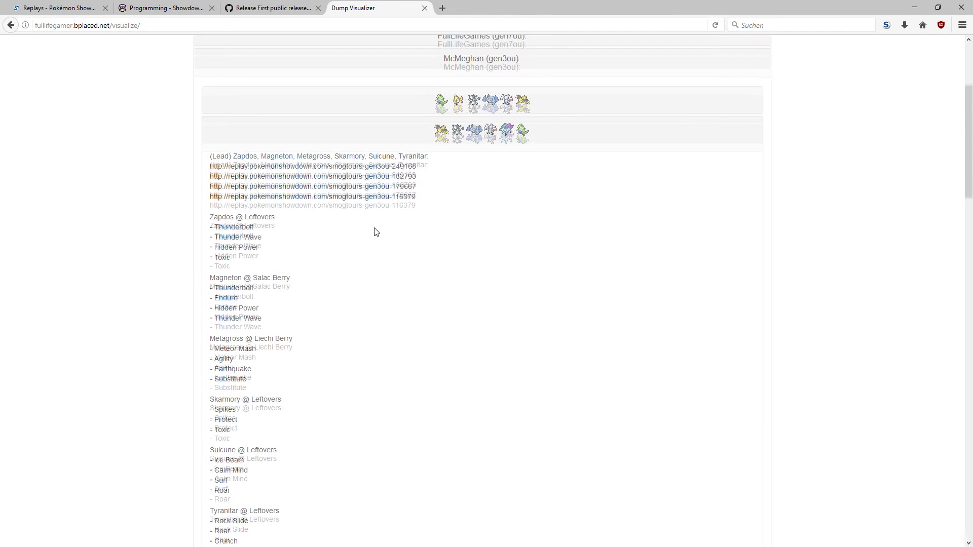
# Collapse McMeghan's Zapdos-led second team, expand the fourth team, led by Metagross, and examine its replay links and sets
pyautogui.scroll(-1, 369, 271)
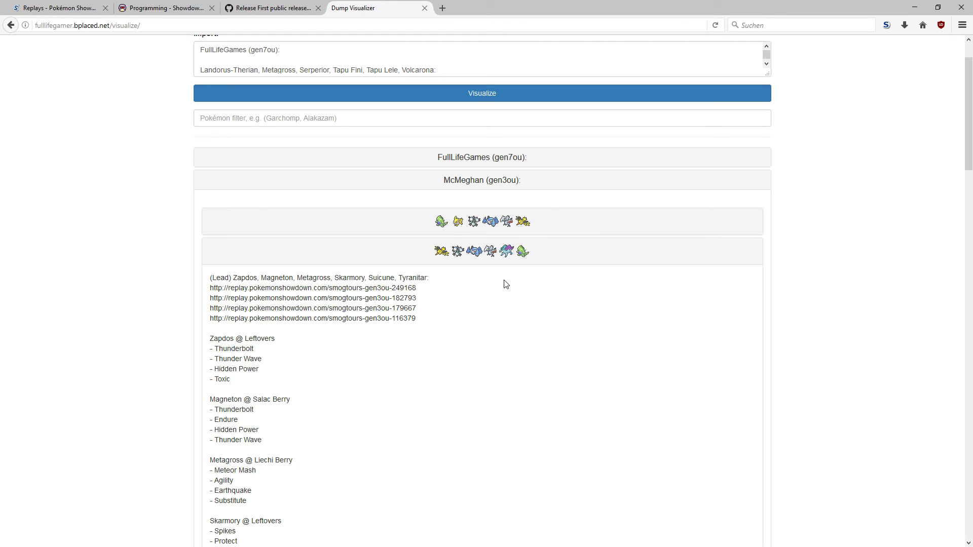
pyautogui.click(479, 252)
pyautogui.scroll(-1, 475, 260)
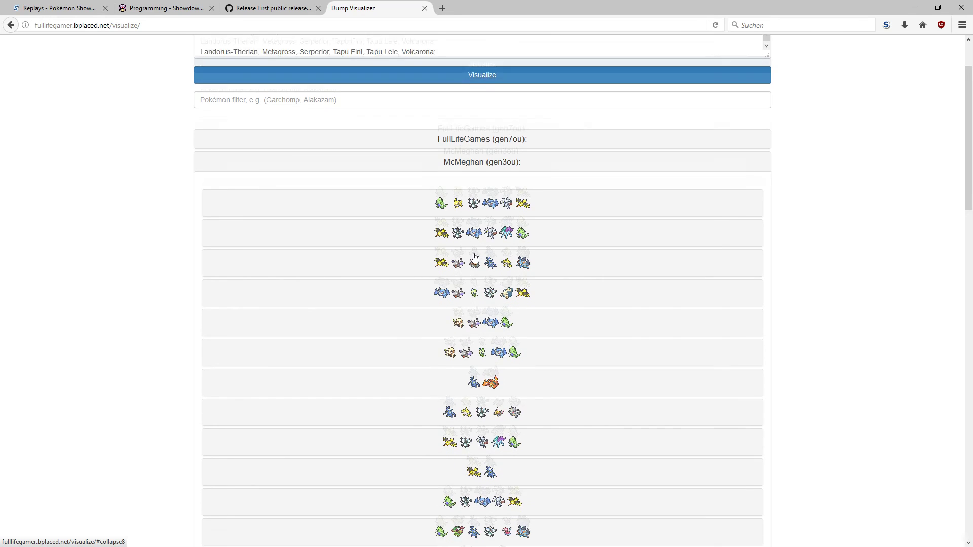
pyautogui.click(478, 253)
pyautogui.scroll(-1, 478, 252)
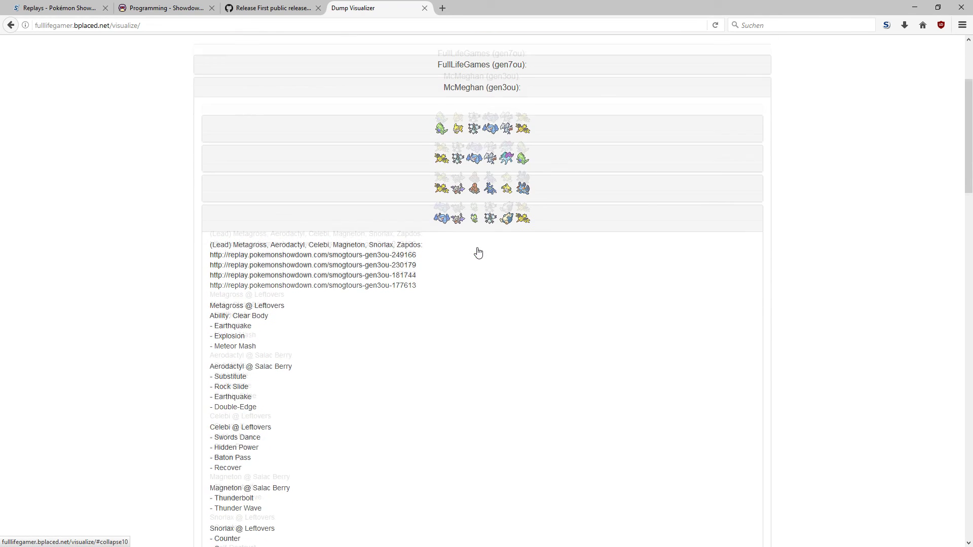
pyautogui.scroll(-2, 478, 253)
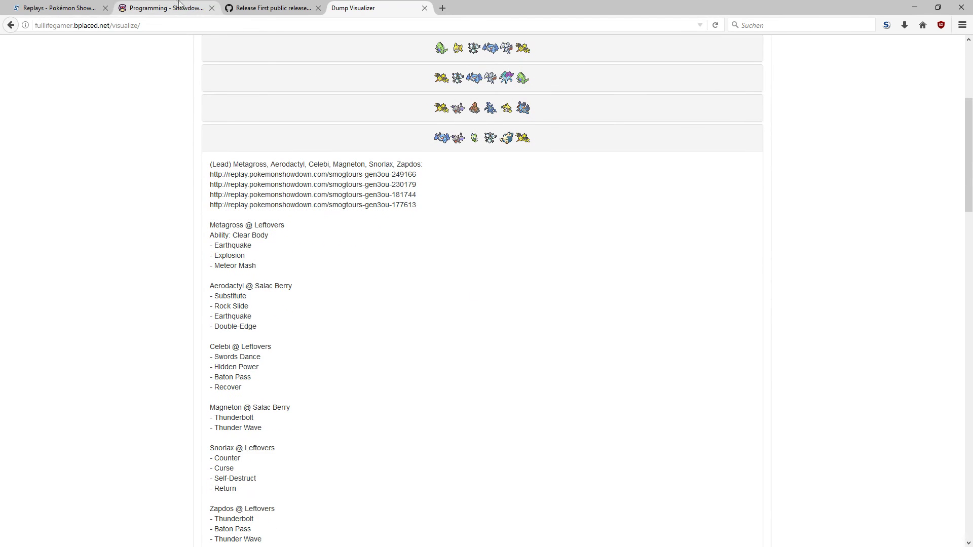
# Return to the Showdown Replay Scouter thread on Smogon and review the first post's introduction and program description
pyautogui.click(178, 4)
pyautogui.scroll(15, 321, 289)
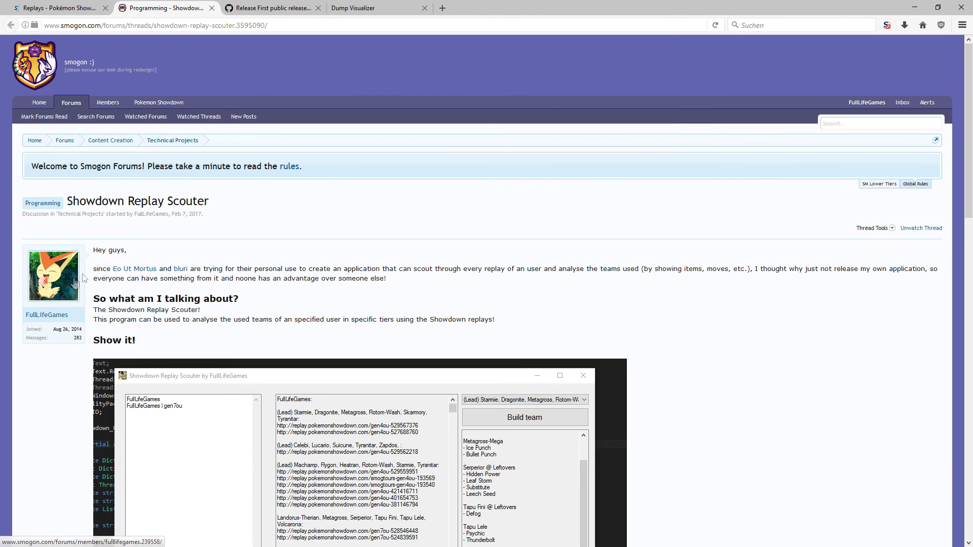
pyautogui.moveTo(115, 261); pyautogui.dragTo(403, 288)
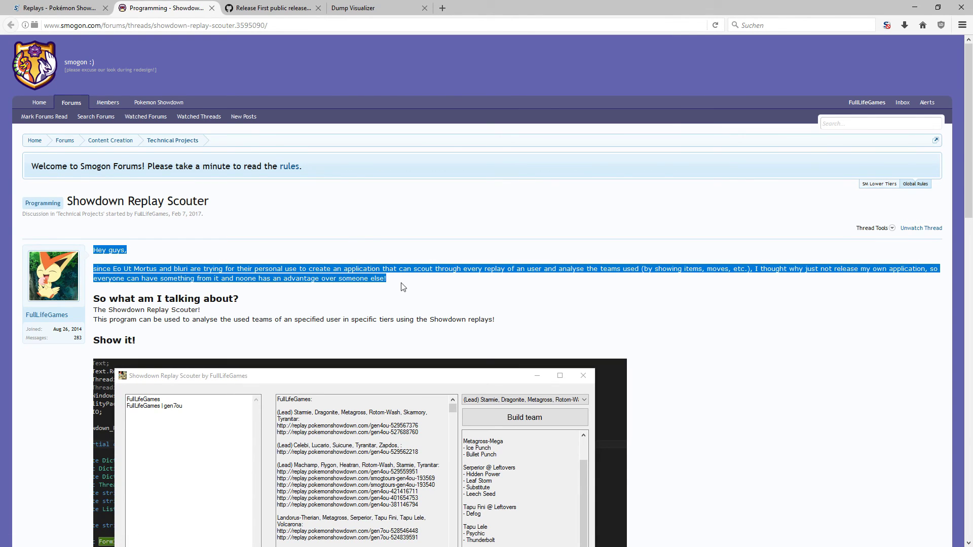
pyautogui.click(403, 287)
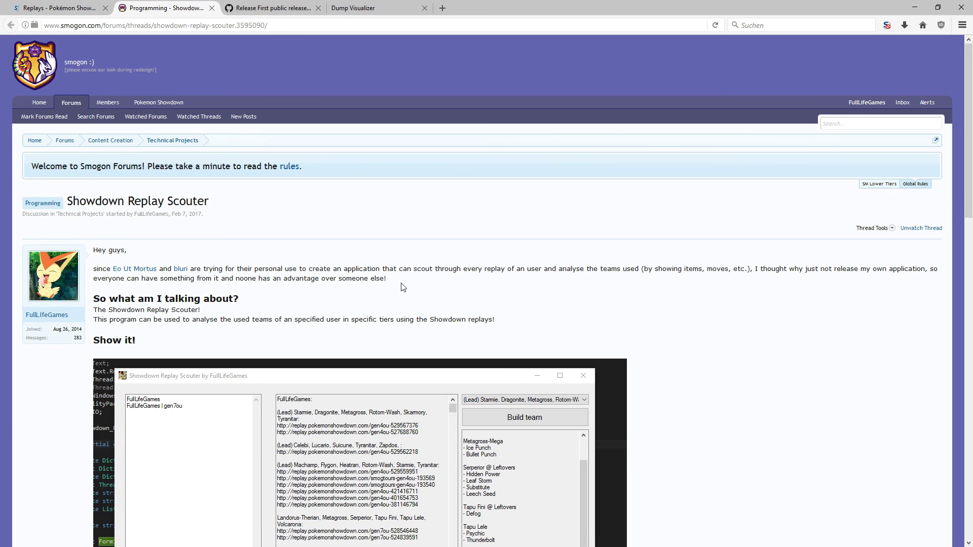
pyautogui.scroll(-3, 403, 287)
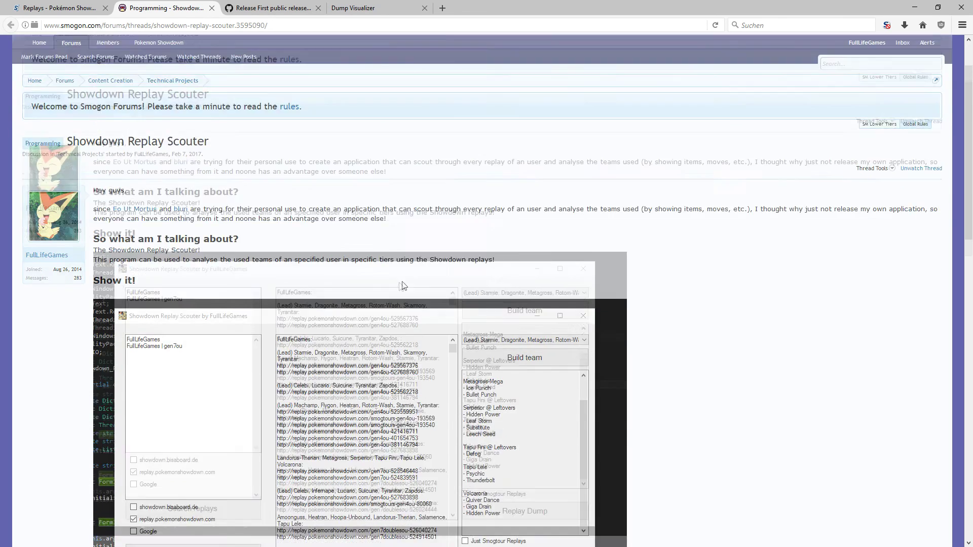